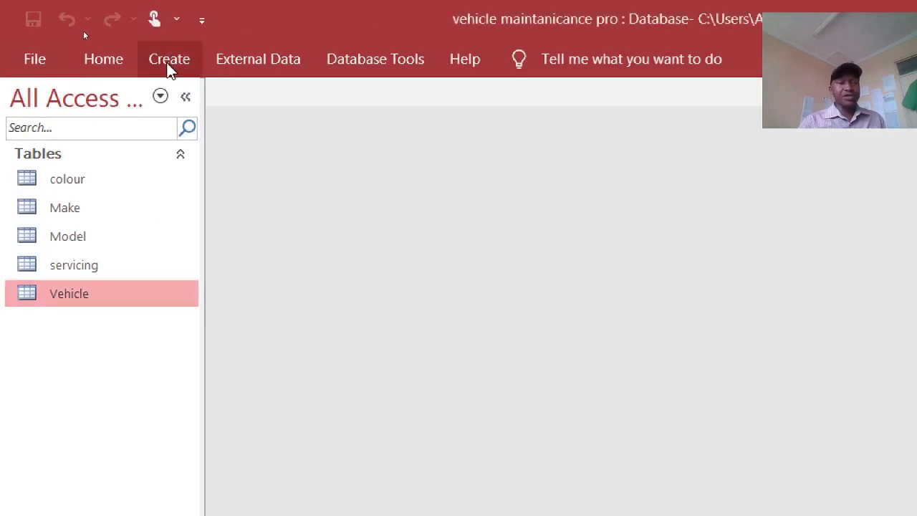
Start a new table design with an SNO AutoNumber field as primary key.
{"action": "left_click", "coordinate": [169, 68]}
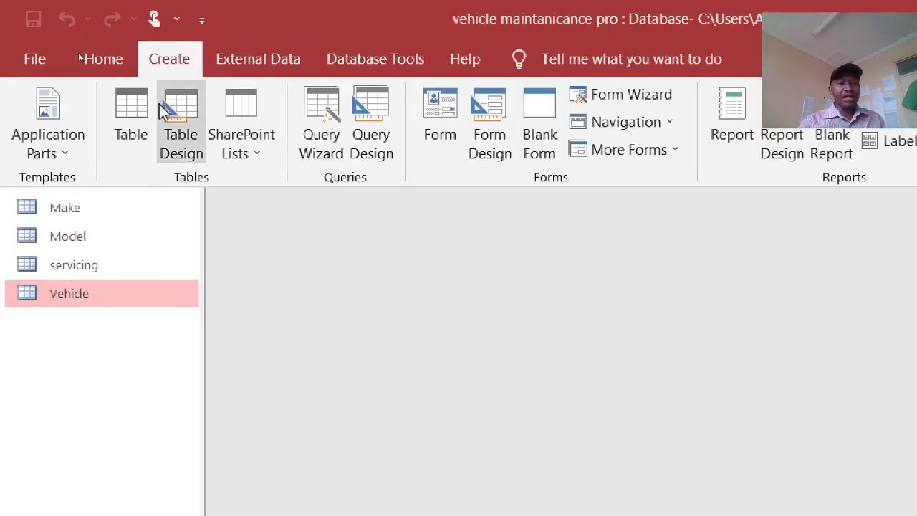
{"action": "left_click", "coordinate": [172, 129]}
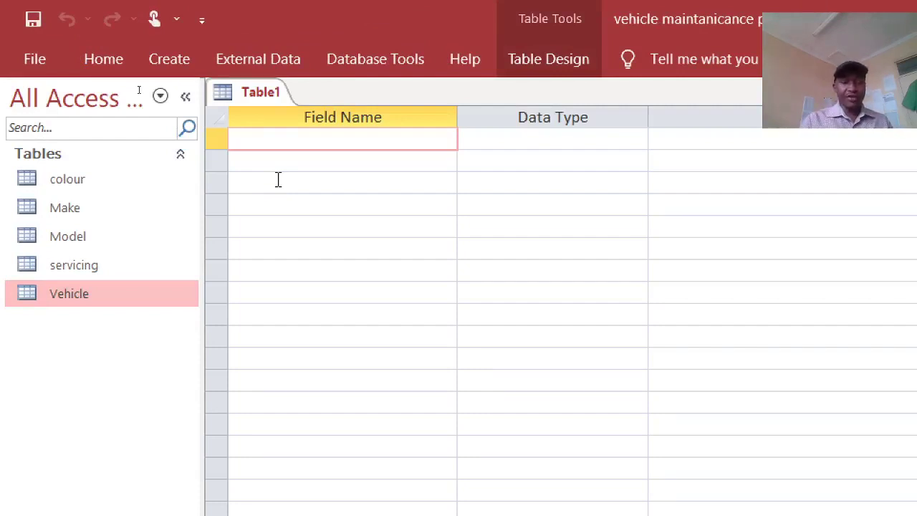
{"action": "type", "text": "SNO"}
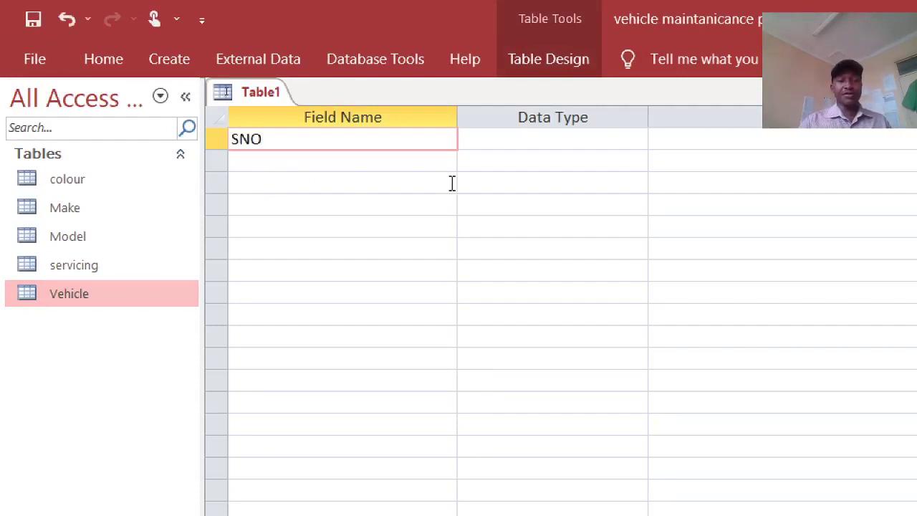
{"action": "left_click", "coordinate": [490, 141]}
{"action": "type", "text": "a"}
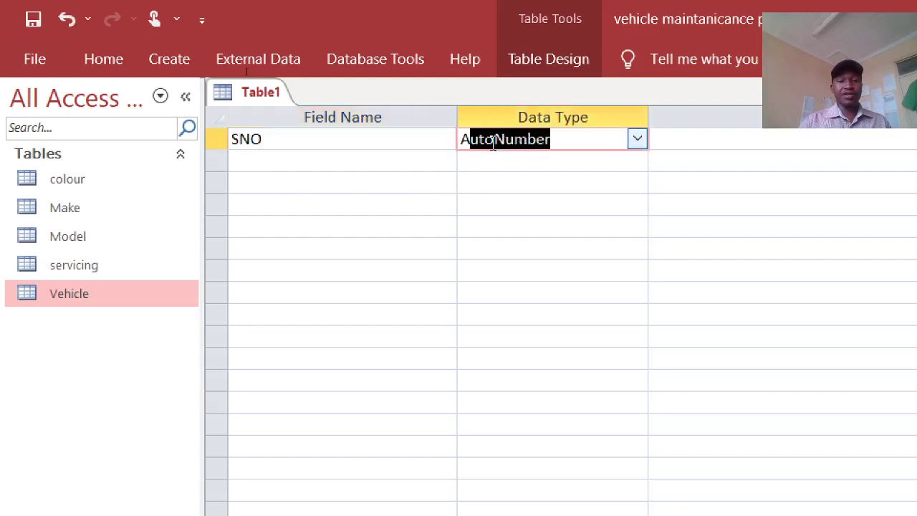
{"action": "right_click", "coordinate": [521, 137]}
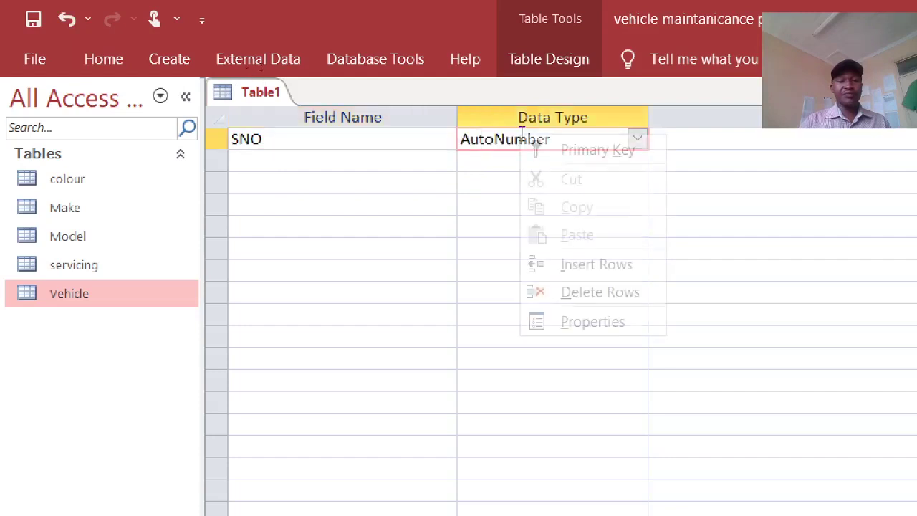
{"action": "left_click", "coordinate": [564, 159]}
Add DATE1 and DATE2 fields, both with the Date/Time data type.
{"action": "left_click", "coordinate": [364, 170]}
{"action": "type", "text": "DATE"}
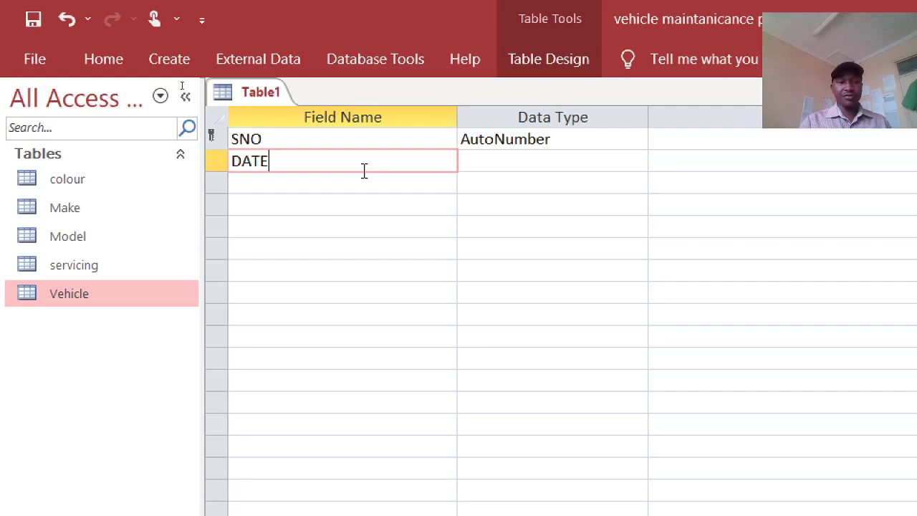
{"action": "type", "text": "1"}
{"action": "key", "text": "Down"}
{"action": "type", "text": "DAA"}
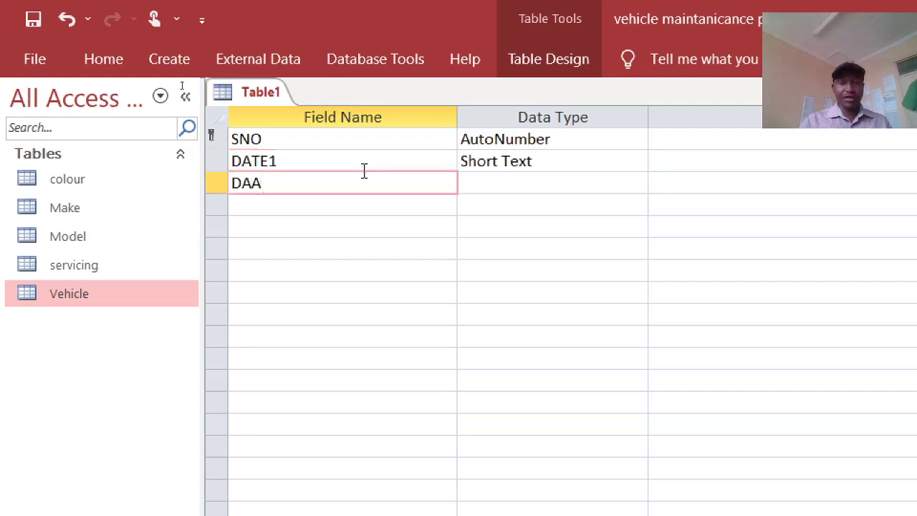
{"action": "key", "text": "BackSpace"}
{"action": "type", "text": "TE2"}
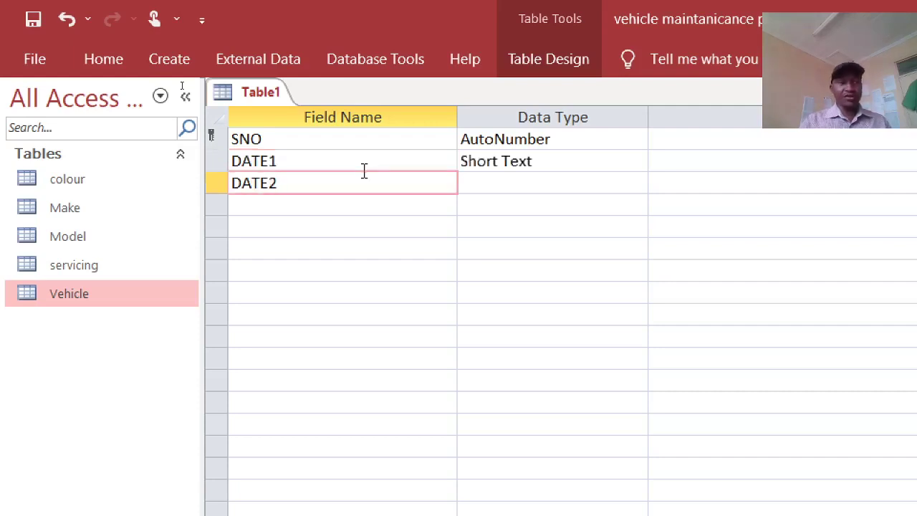
{"action": "left_click", "coordinate": [499, 182]}
{"action": "left_click", "coordinate": [528, 154]}
{"action": "type", "text": "l"}
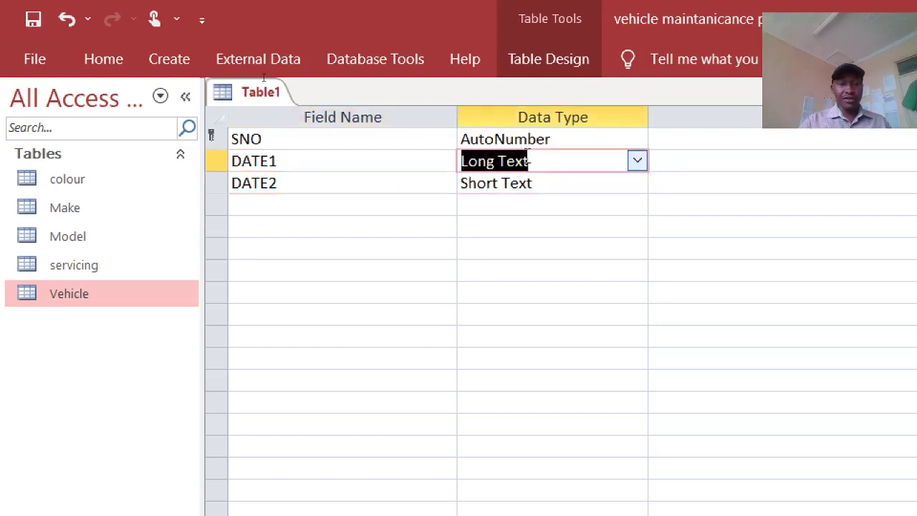
{"action": "type", "text": "d"}
{"action": "left_click", "coordinate": [552, 182]}
{"action": "type", "text": "d"}
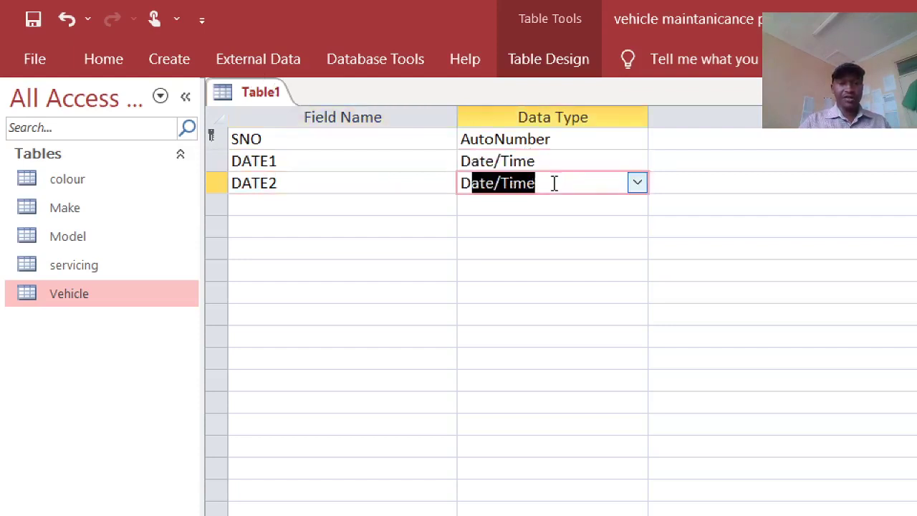
Save the new table as AGES.
{"action": "key", "text": "ctrl+s"}
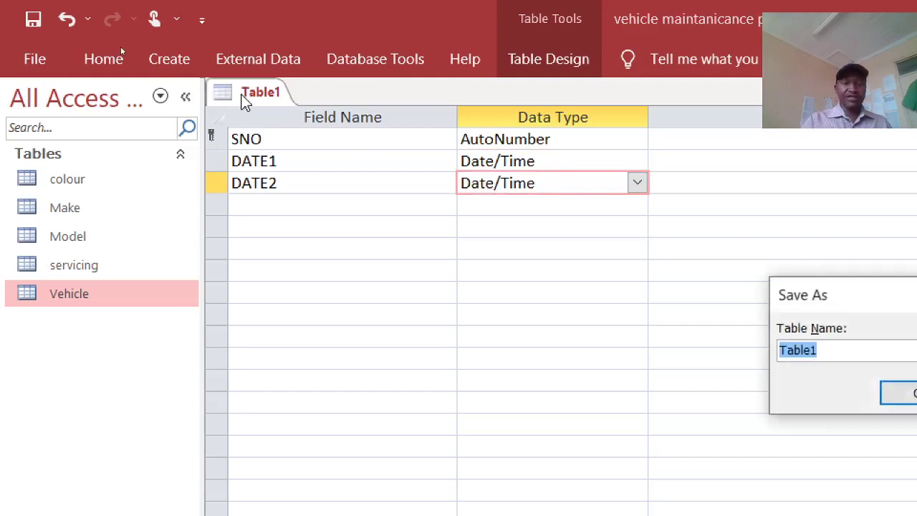
{"action": "type", "text": "AGES"}
{"action": "key", "text": "Return"}
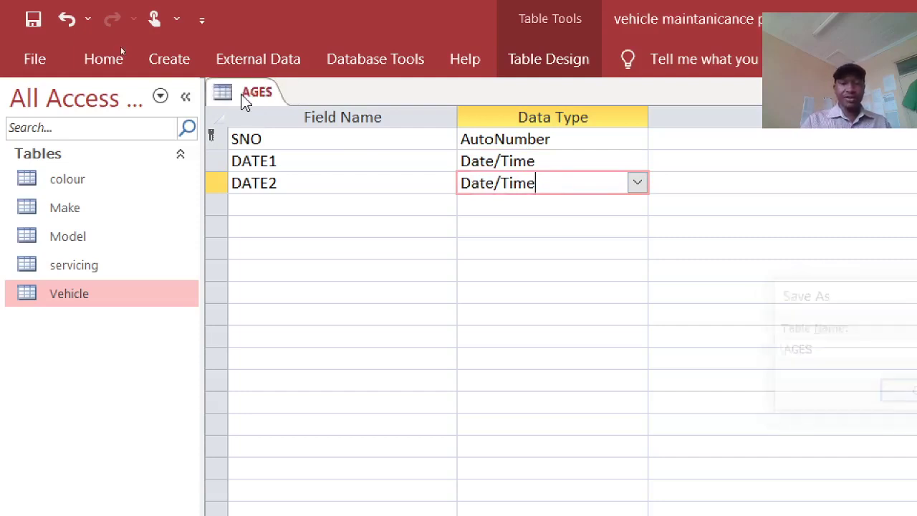
Open AGES and enter DATE1 values 15/11/2000, 16/11/2000, 17/11/2000 and 01/12/2000 in four records.
{"action": "double_click", "coordinate": [89, 179]}
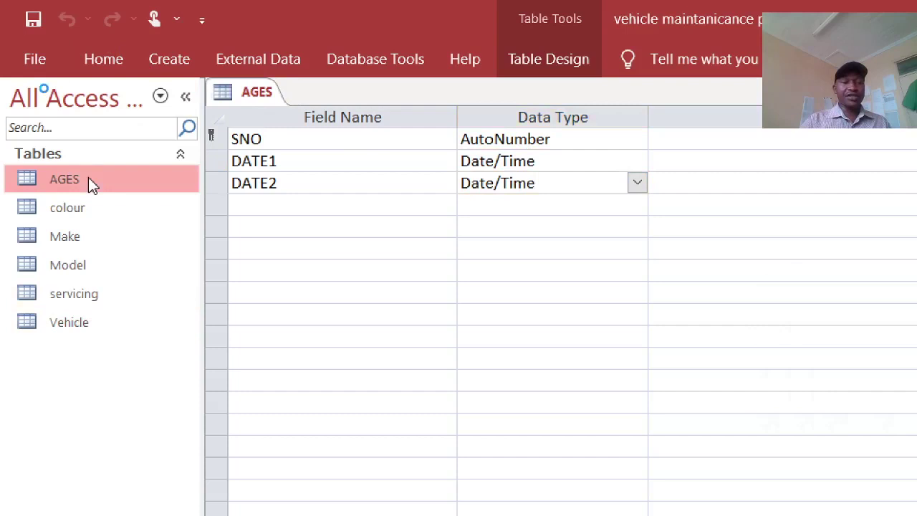
{"action": "left_click", "coordinate": [408, 146]}
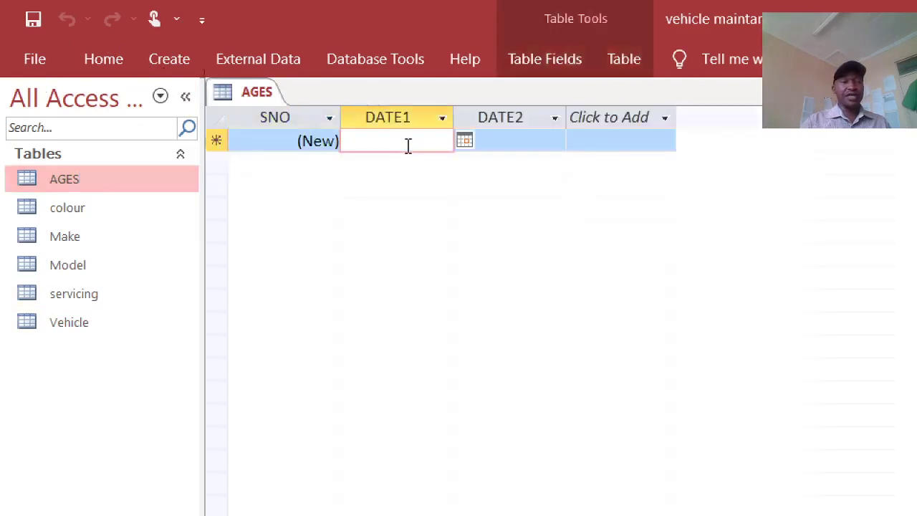
{"action": "type", "text": "1"}
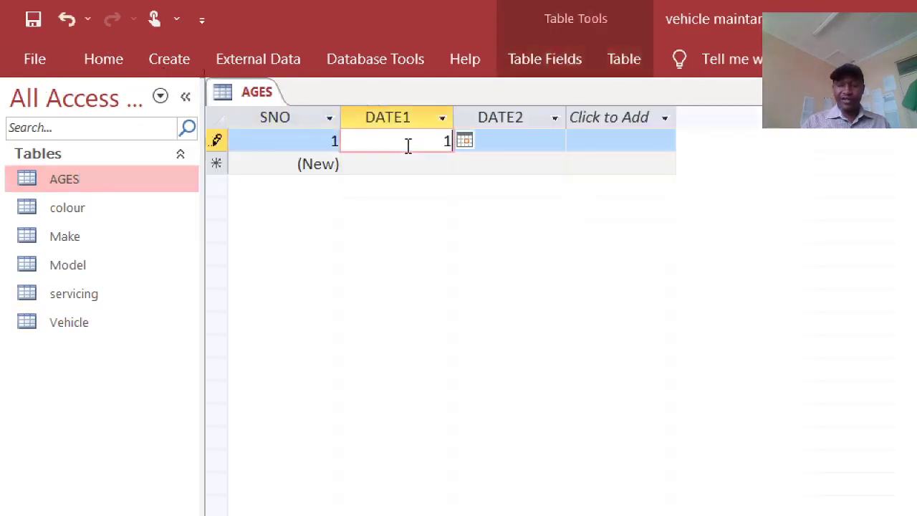
{"action": "type", "text": "5/1"}
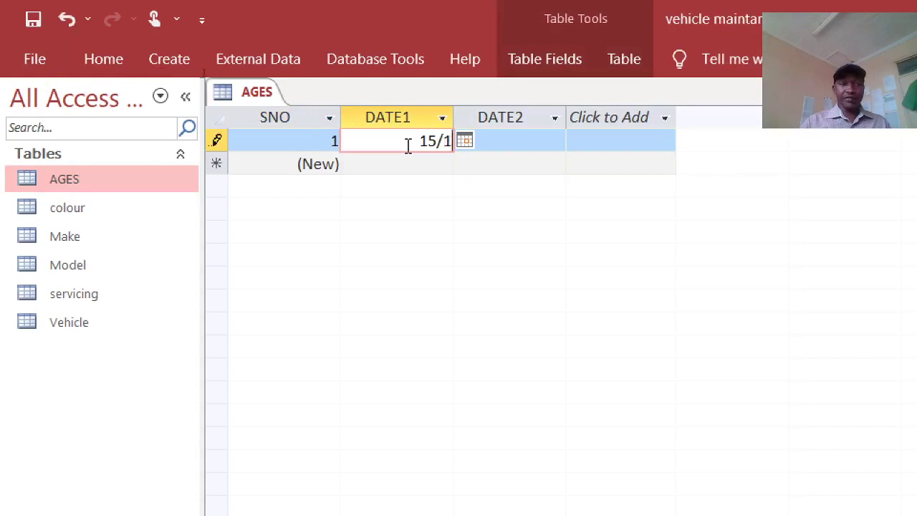
{"action": "type", "text": "1/2000"}
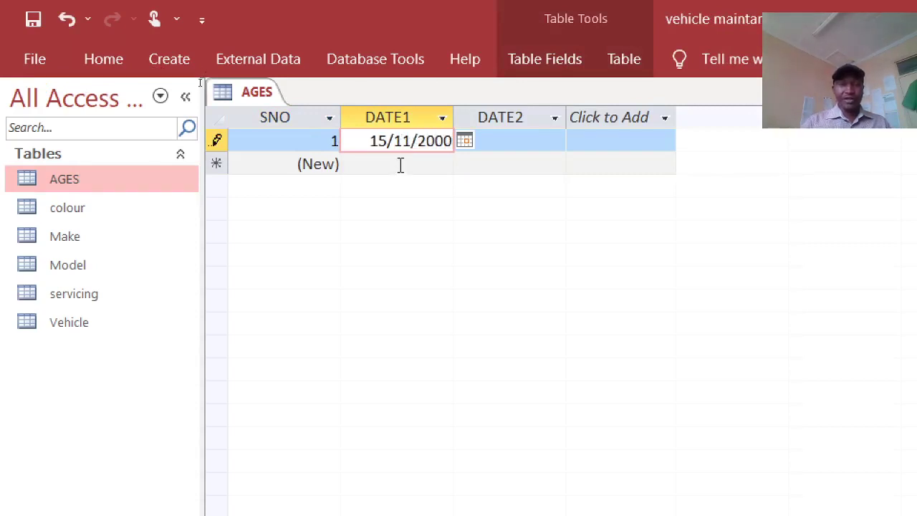
{"action": "left_click", "coordinate": [399, 164]}
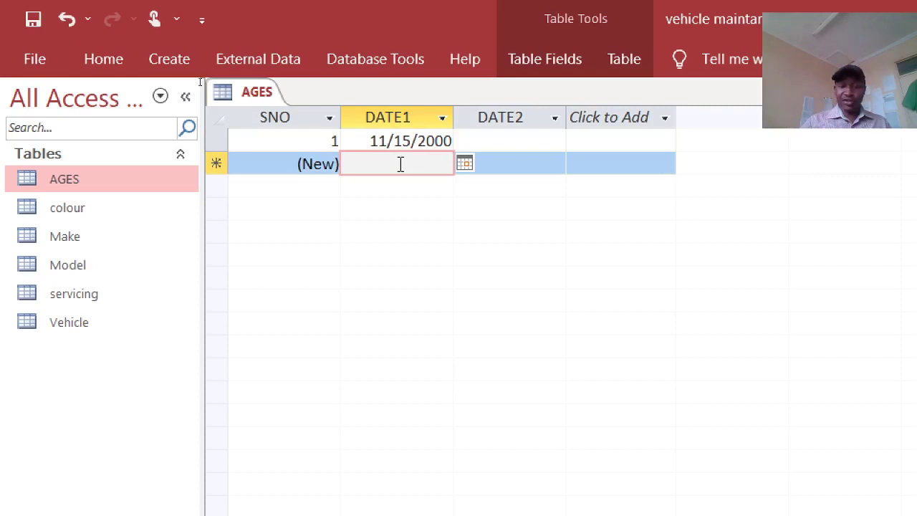
{"action": "type", "text": "16/11"}
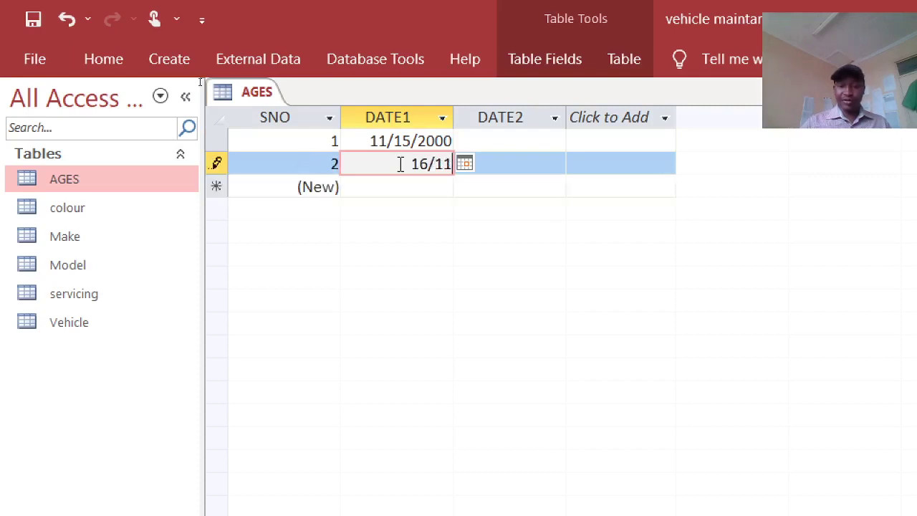
{"action": "type", "text": "/2000"}
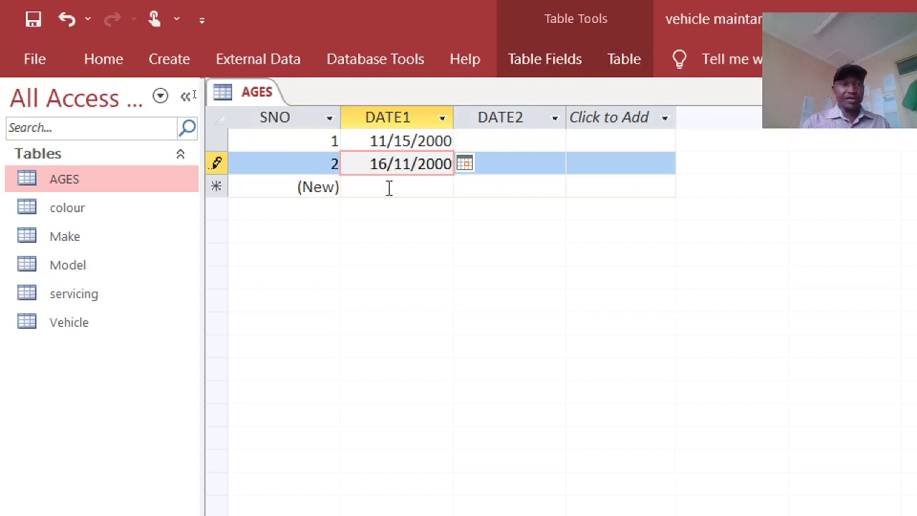
{"action": "left_click", "coordinate": [389, 188]}
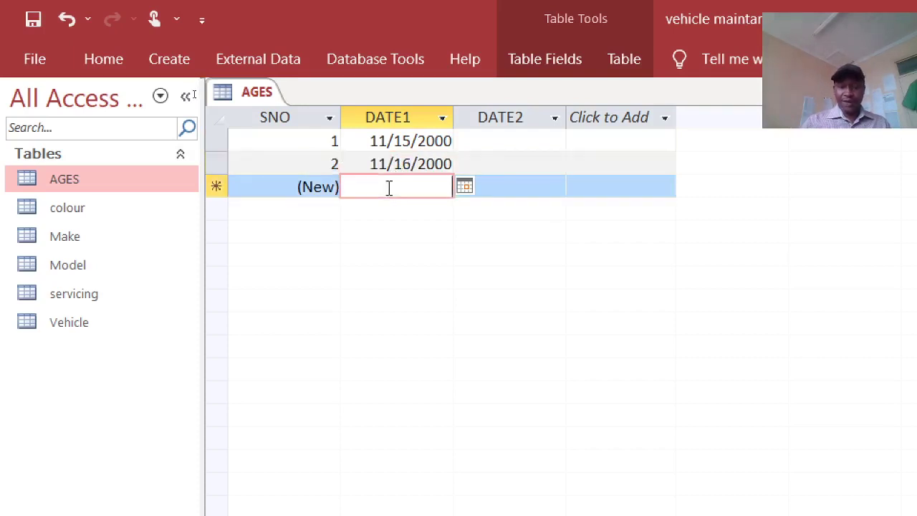
{"action": "type", "text": "17/11/"}
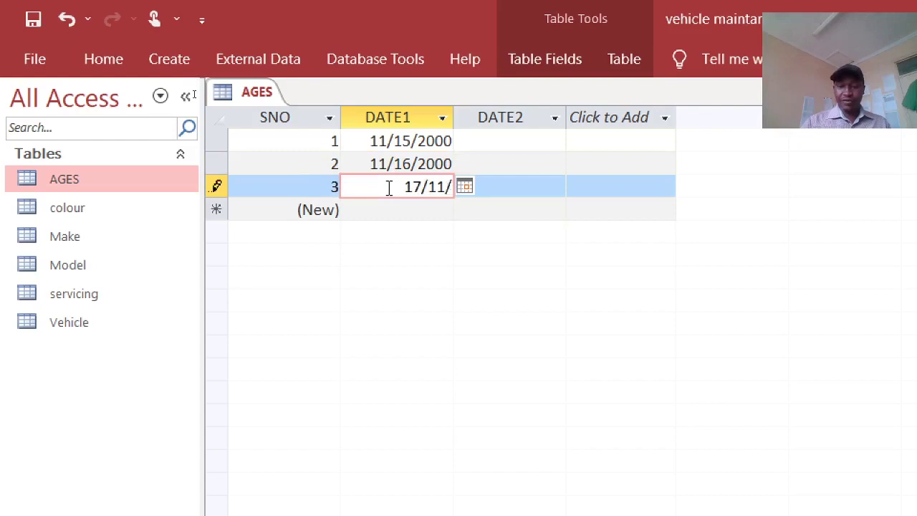
{"action": "type", "text": "2000"}
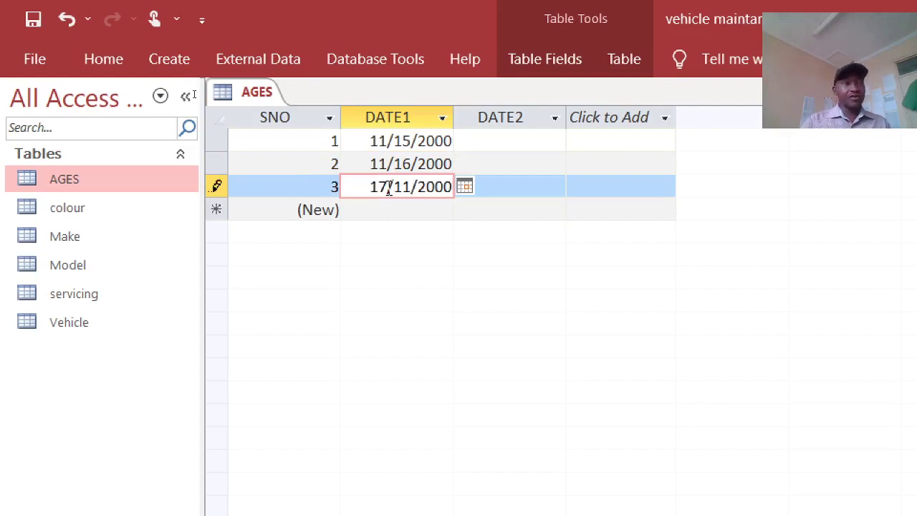
{"action": "left_click", "coordinate": [368, 215]}
{"action": "type", "text": "0"}
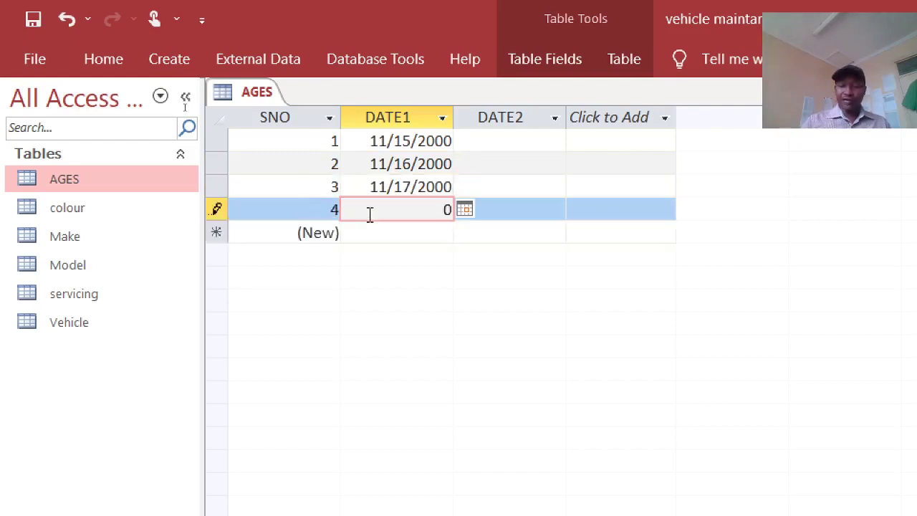
{"action": "type", "text": "1/12/20"}
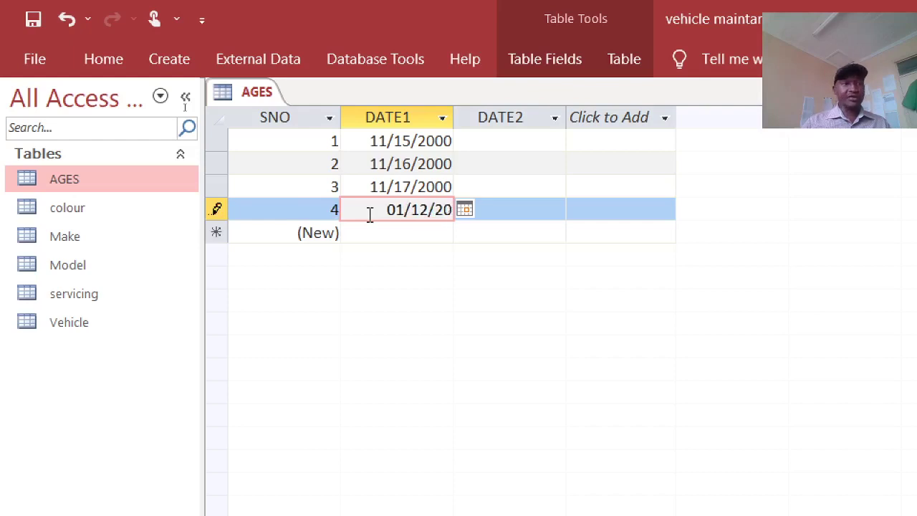
{"action": "type", "text": "00"}
{"action": "left_click", "coordinate": [381, 231]}
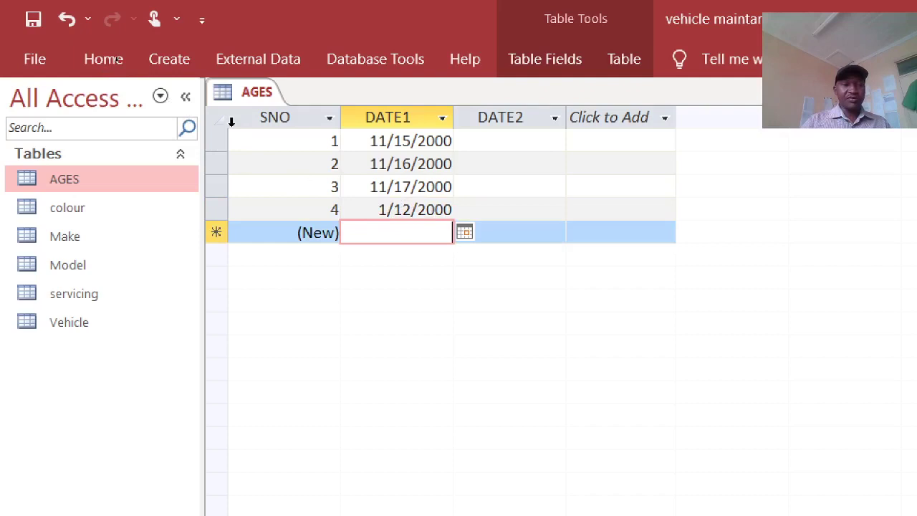
Switch AGES to Design View and insert a blank field row above DATE1.
{"action": "right_click", "coordinate": [260, 101]}
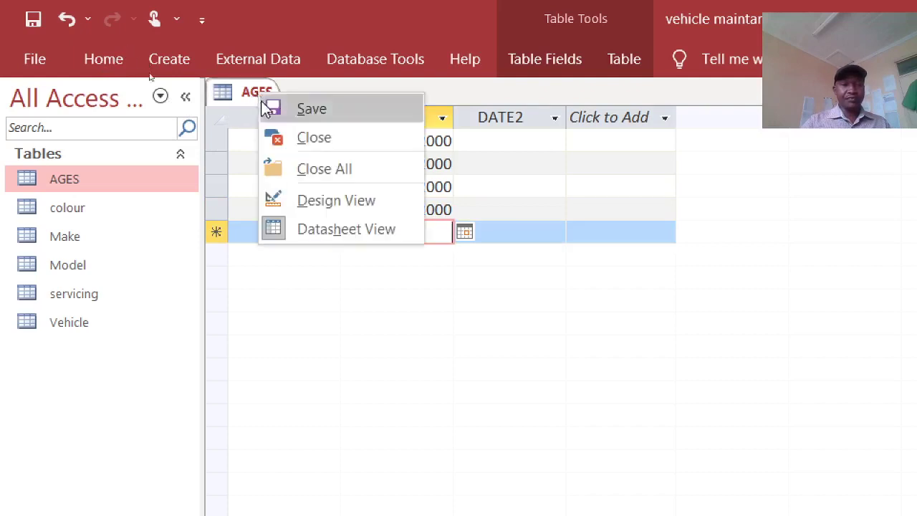
{"action": "left_click", "coordinate": [338, 200]}
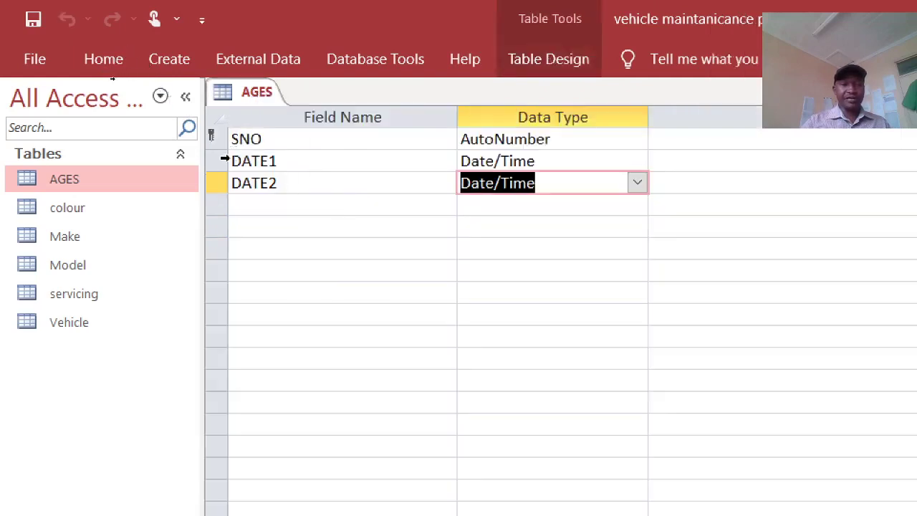
{"action": "right_click", "coordinate": [224, 161]}
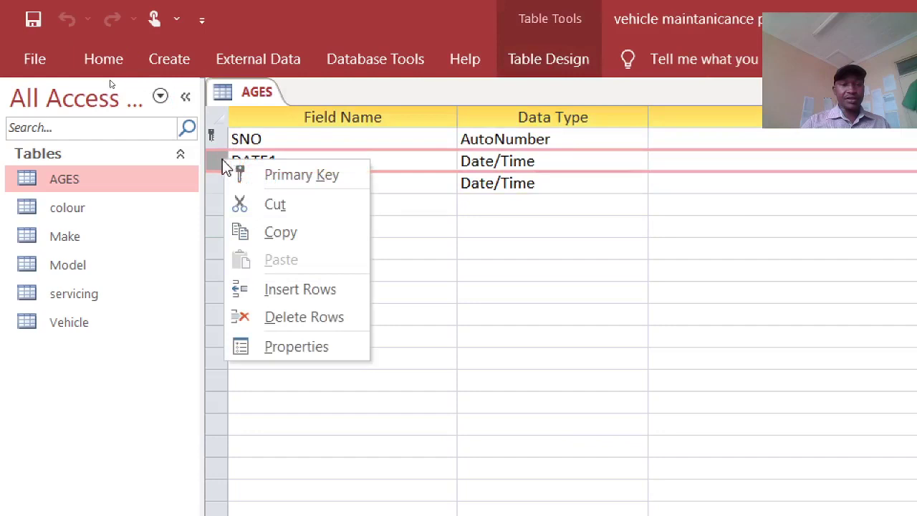
{"action": "left_click", "coordinate": [319, 317]}
Name the new field Pupil, give it the Short Text type, and save the design.
{"action": "left_click", "coordinate": [280, 160]}
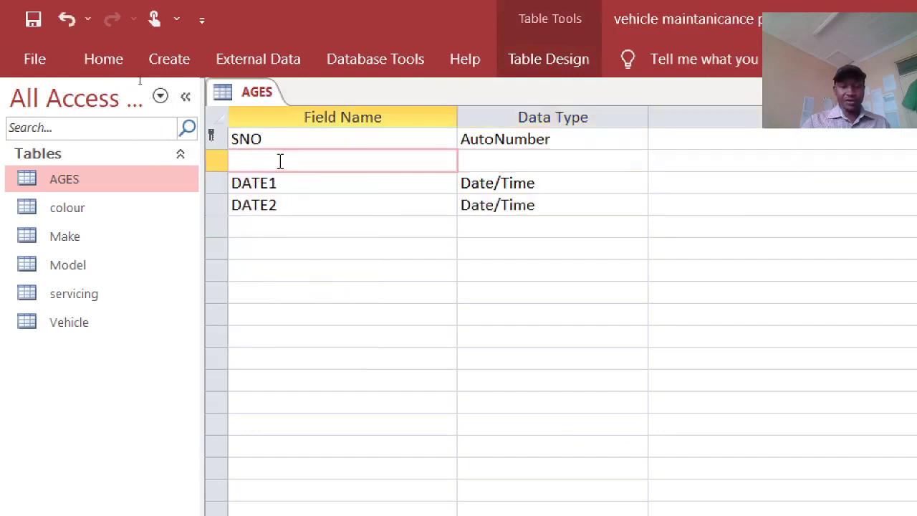
{"action": "type", "text": "S"}
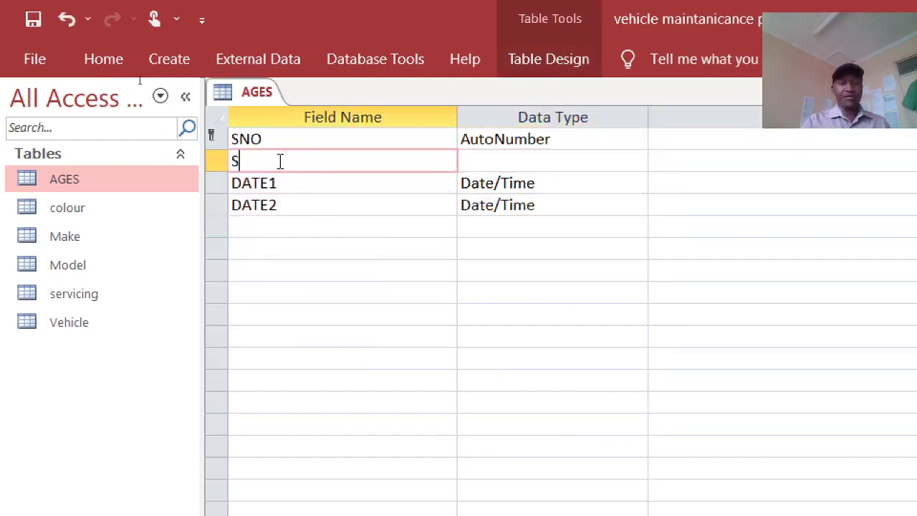
{"action": "key", "text": "BackSpace"}
{"action": "type", "text": "Cust"}
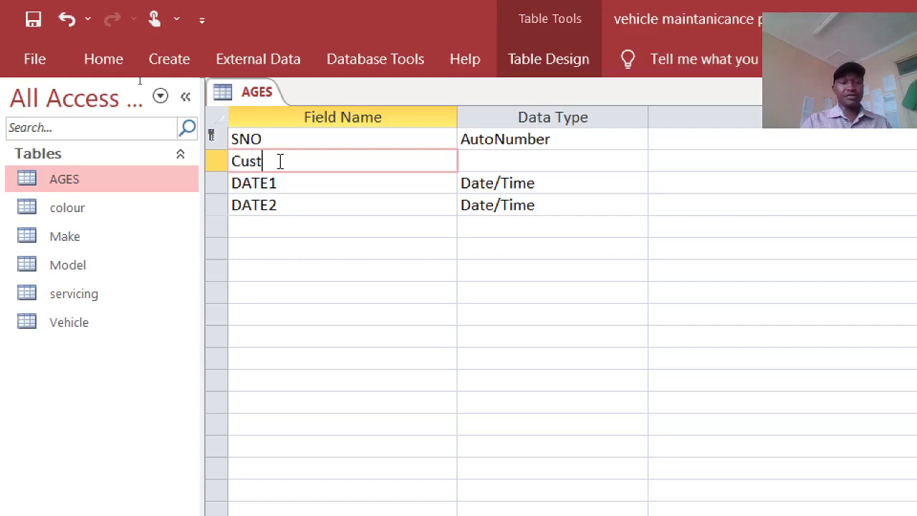
{"action": "type", "text": "omer"}
{"action": "key", "text": "BackSpace"}
{"action": "key", "text": "BackSpace"}
{"action": "key", "text": "BackSpace"}
{"action": "key", "text": "BackSpace"}
{"action": "key", "text": "BackSpace"}
{"action": "key", "text": "BackSpace"}
{"action": "key", "text": "BackSpace"}
{"action": "key", "text": "BackSpace"}
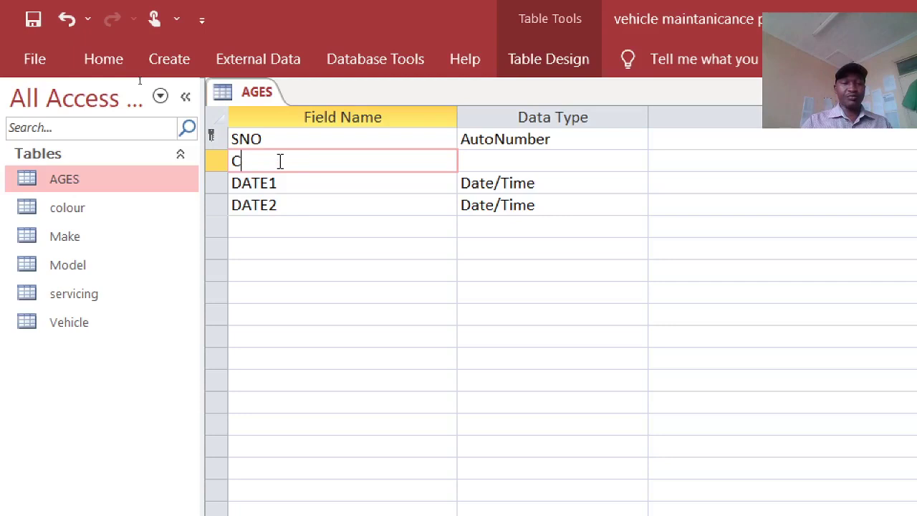
{"action": "type", "text": "Pi"}
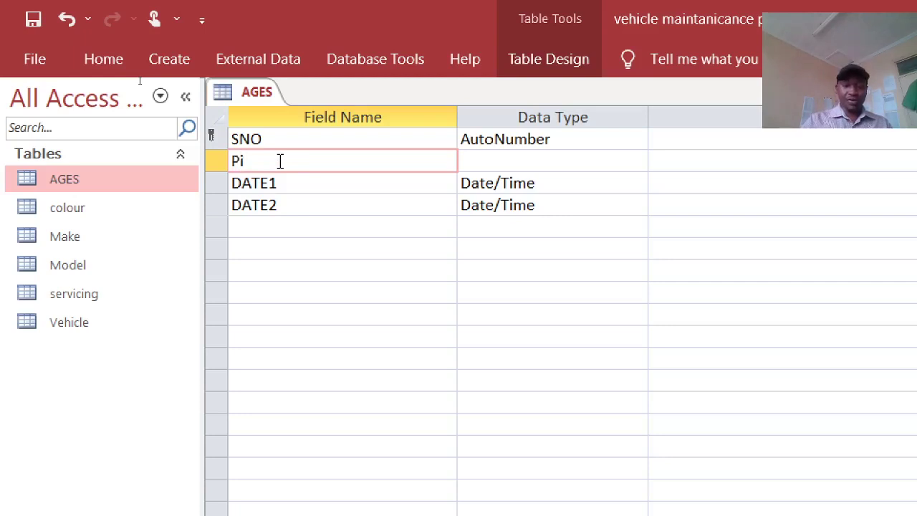
{"action": "key", "text": "BackSpace"}
{"action": "type", "text": "upil"}
{"action": "left_click", "coordinate": [488, 164]}
{"action": "left_click", "coordinate": [33, 21]}
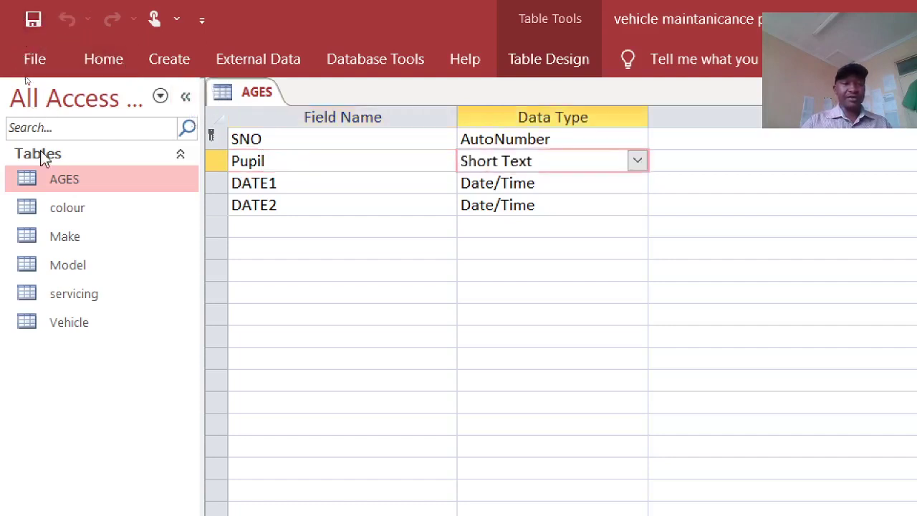
Open the AGES datasheet and enter pupil names BELINDA and ANNITA for records 1 and 2.
{"action": "left_click", "coordinate": [69, 174]}
{"action": "double_click", "coordinate": [69, 174]}
{"action": "left_click", "coordinate": [373, 140]}
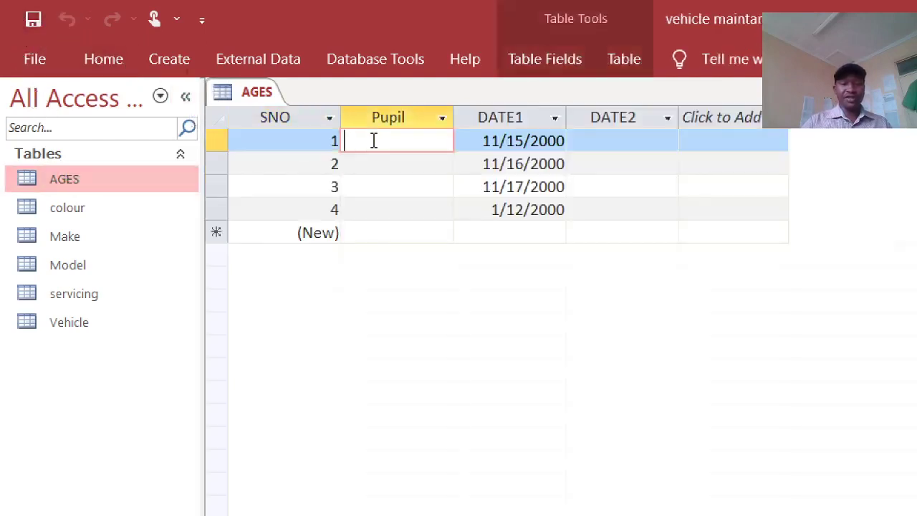
{"action": "type", "text": "bel"}
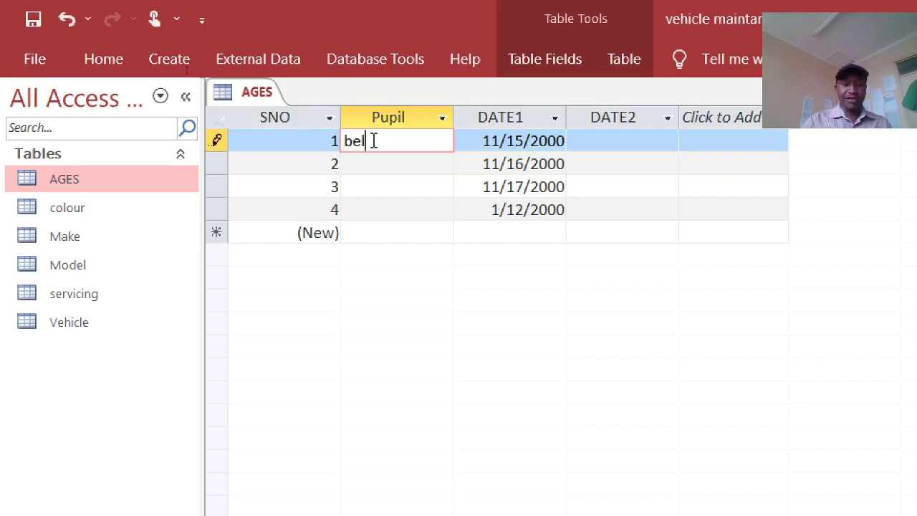
{"action": "key", "text": "BackSpace"}
{"action": "key", "text": "BackSpace"}
{"action": "key", "text": "BackSpace"}
{"action": "type", "text": "BL"}
{"action": "key", "text": "BackSpace"}
{"action": "type", "text": "ELINA"}
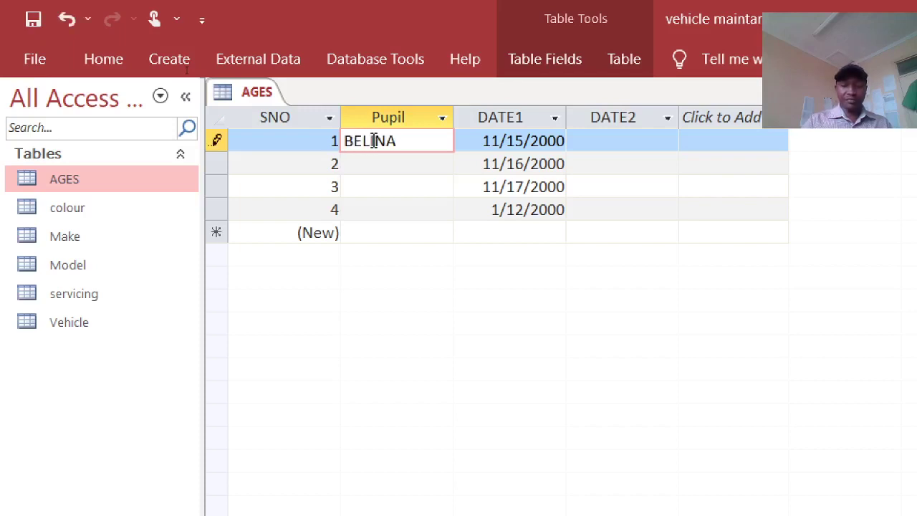
{"action": "key", "text": "BackSpace"}
{"action": "type", "text": "DAA"}
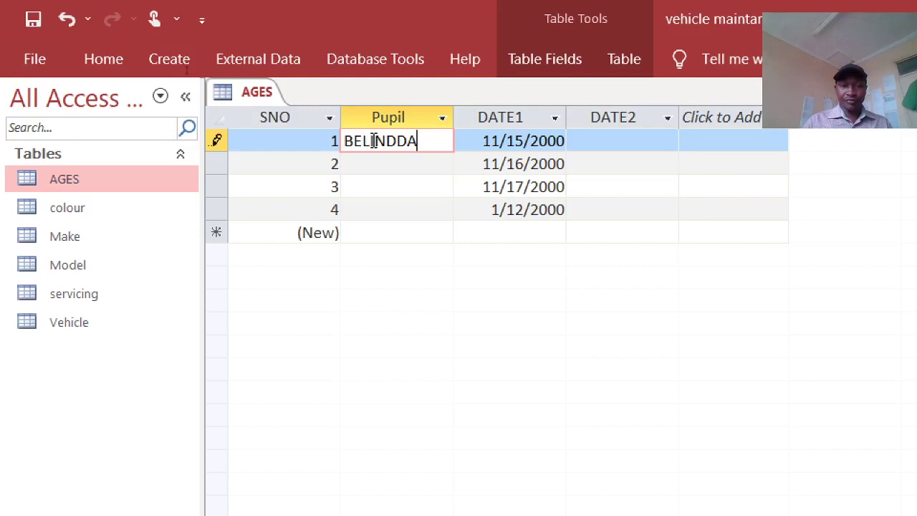
{"action": "key", "text": "BackSpace"}
{"action": "key", "text": "Down"}
{"action": "type", "text": "ANNITA"}
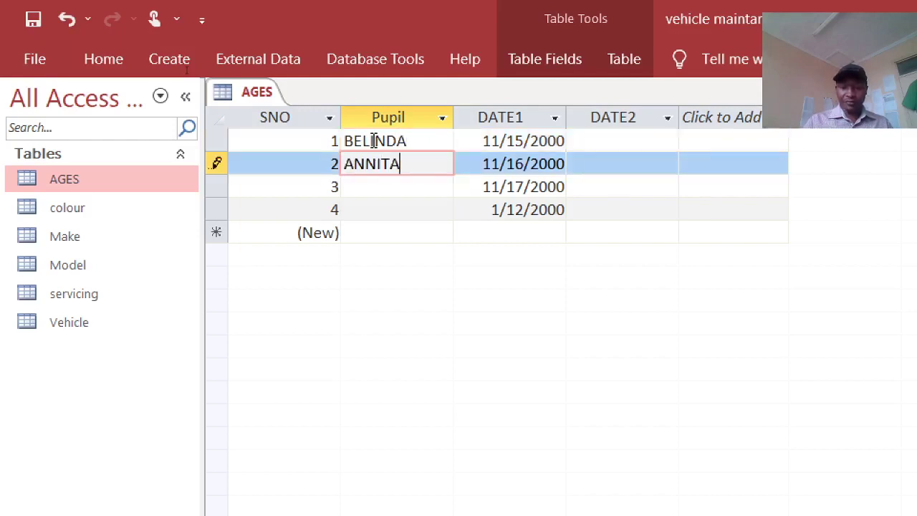
{"action": "key", "text": "Down"}
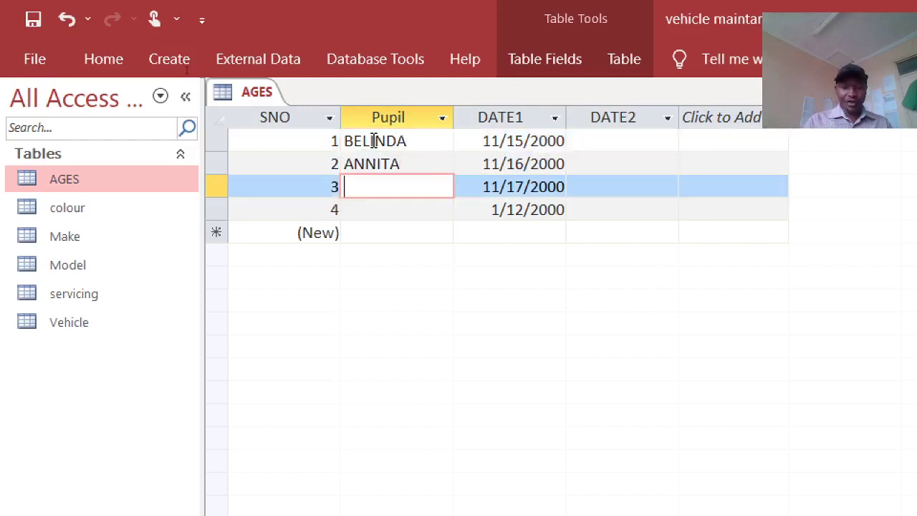
Enter pupil names PERIS, JOYCE, PETER, JOHN and MARK, adding three new records.
{"action": "type", "text": "PERIS"}
{"action": "key", "text": "Down"}
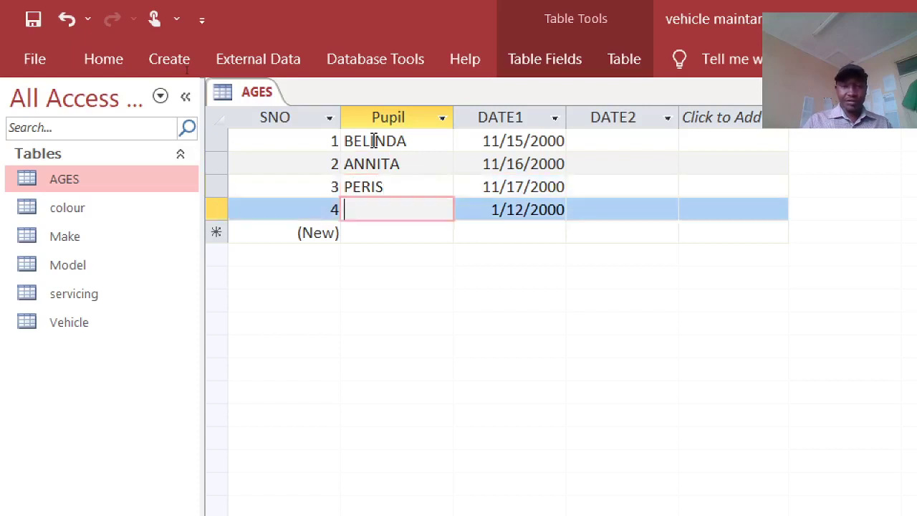
{"action": "type", "text": "JOYCE"}
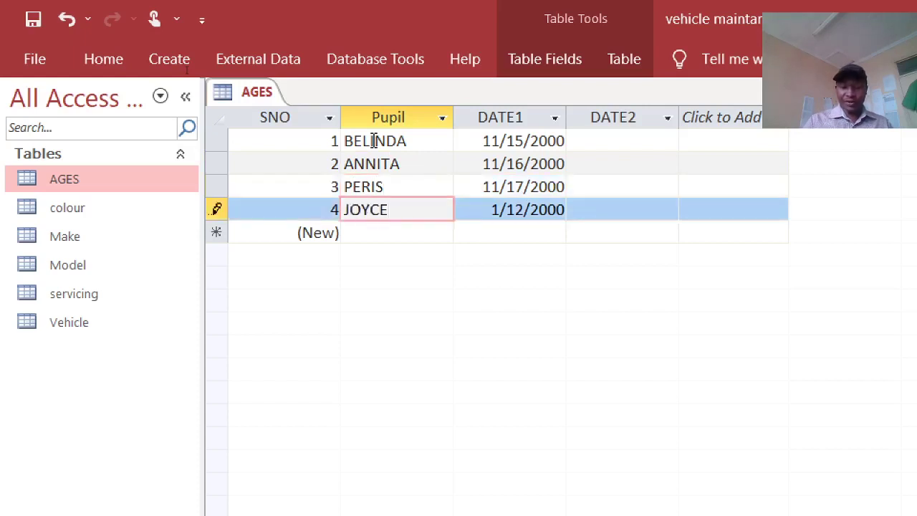
{"action": "key", "text": "Down"}
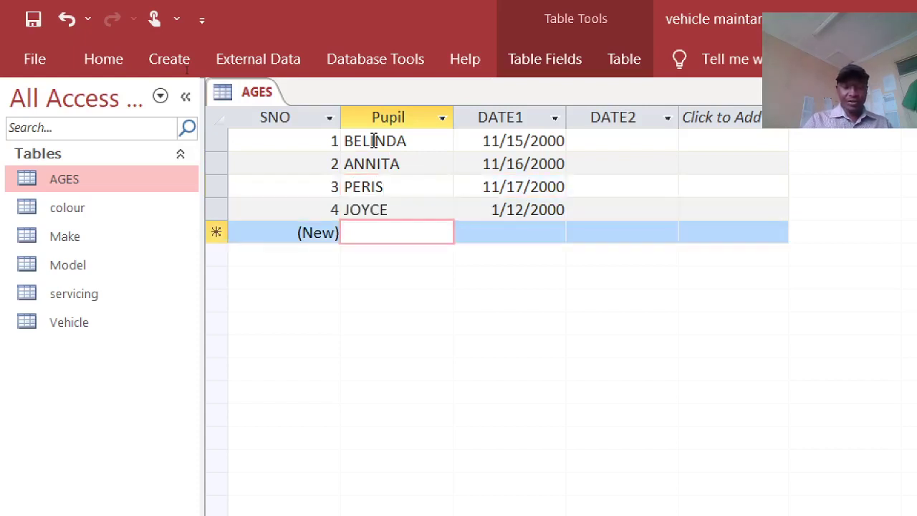
{"action": "type", "text": "PETE"}
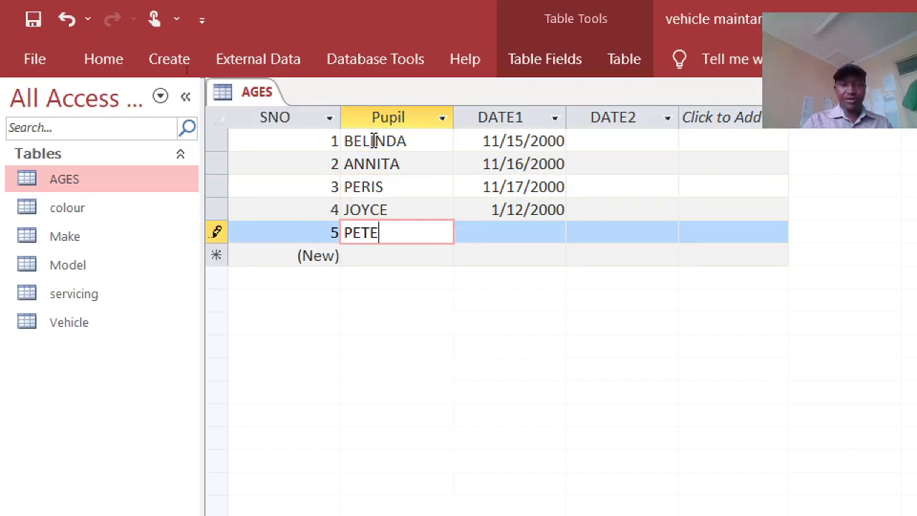
{"action": "type", "text": "R"}
{"action": "key", "text": "Down"}
{"action": "type", "text": "JO"}
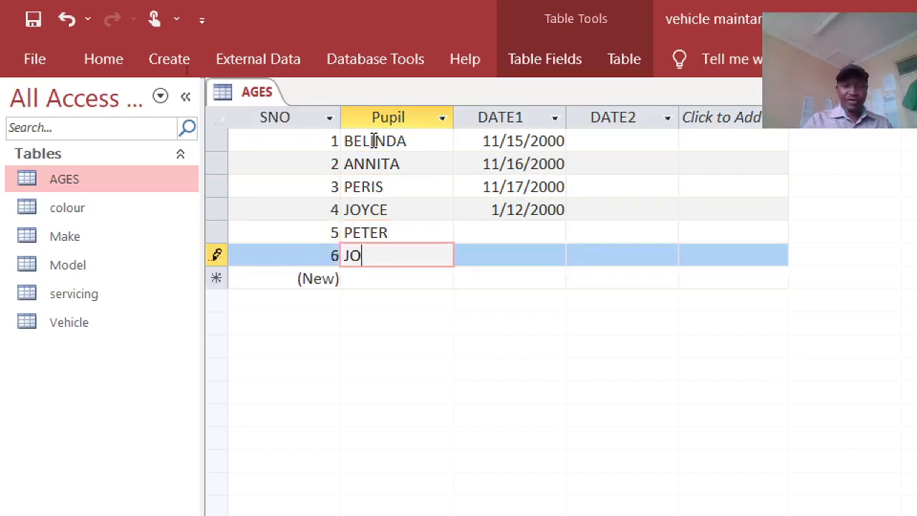
{"action": "key", "text": "Down"}
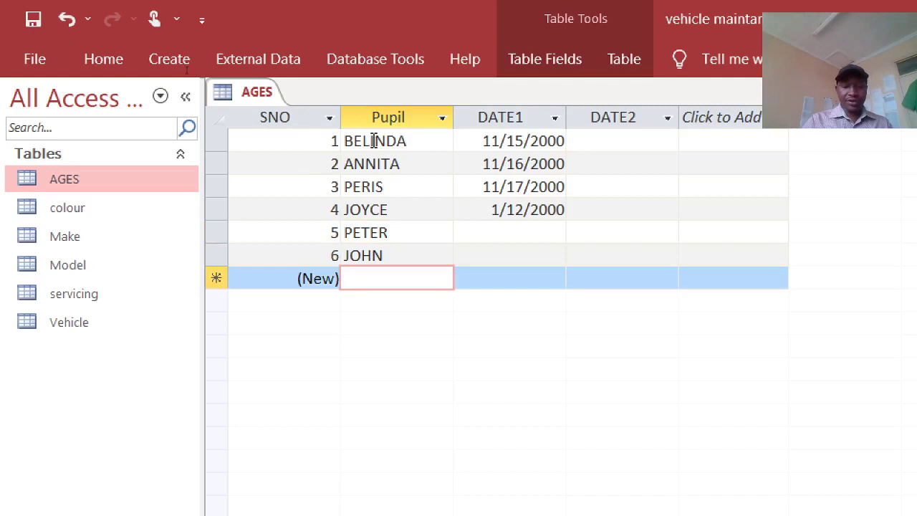
{"action": "type", "text": ",AR"}
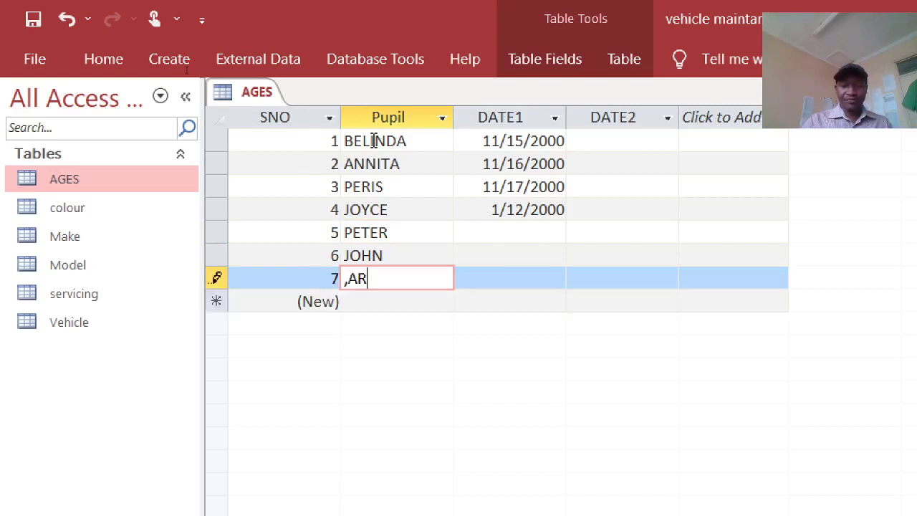
{"action": "key", "text": "BackSpace"}
{"action": "key", "text": "BackSpace"}
{"action": "key", "text": "BackSpace"}
{"action": "type", "text": "MARK"}
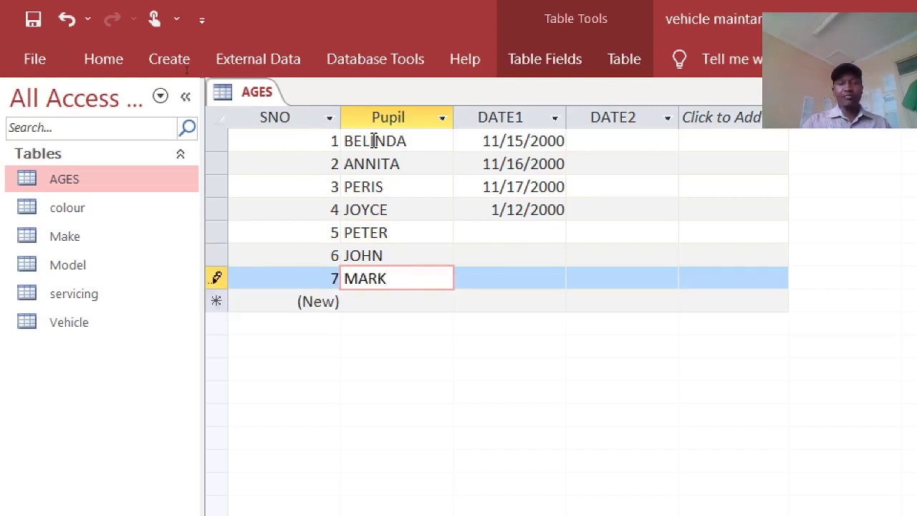
Give PETER, JOHN and MARK DATE1 values 1/1/2001, 2/12/2000 and 11/17/2000.
{"action": "left_click", "coordinate": [521, 229]}
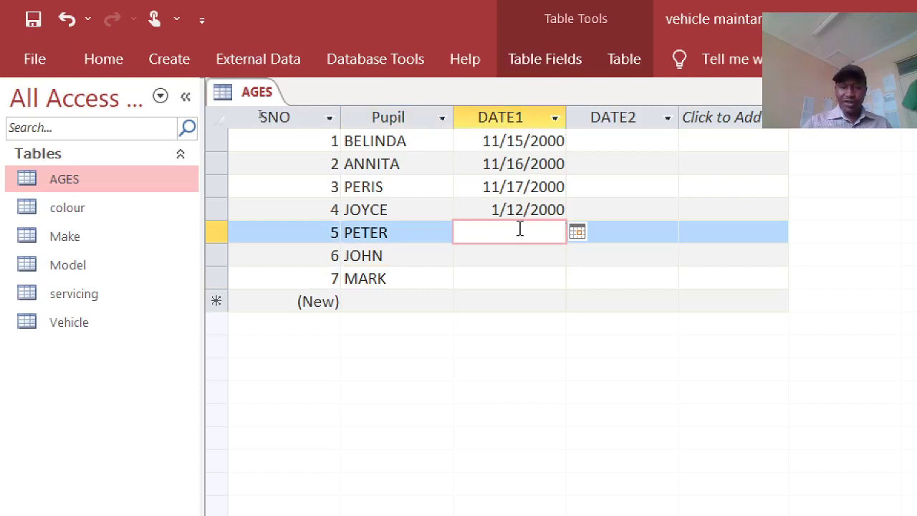
{"action": "type", "text": "1/"}
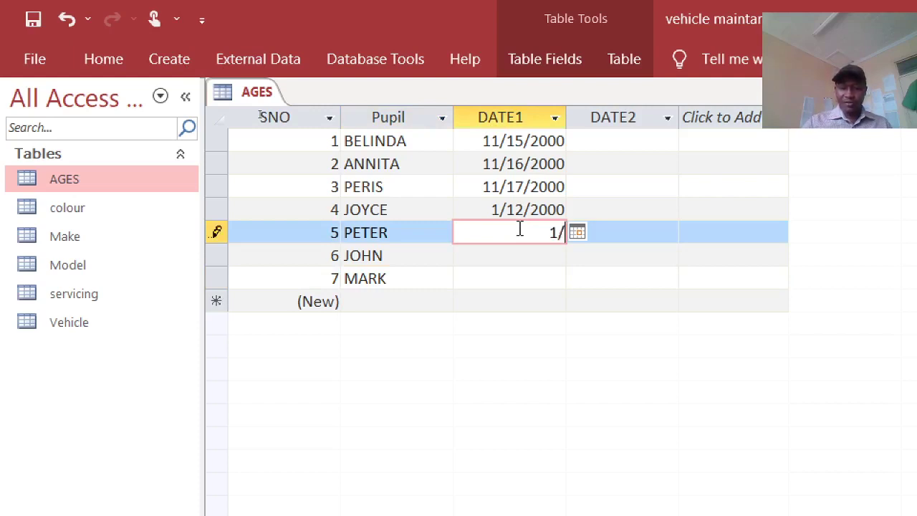
{"action": "type", "text": "1/2001"}
{"action": "key", "text": "Down"}
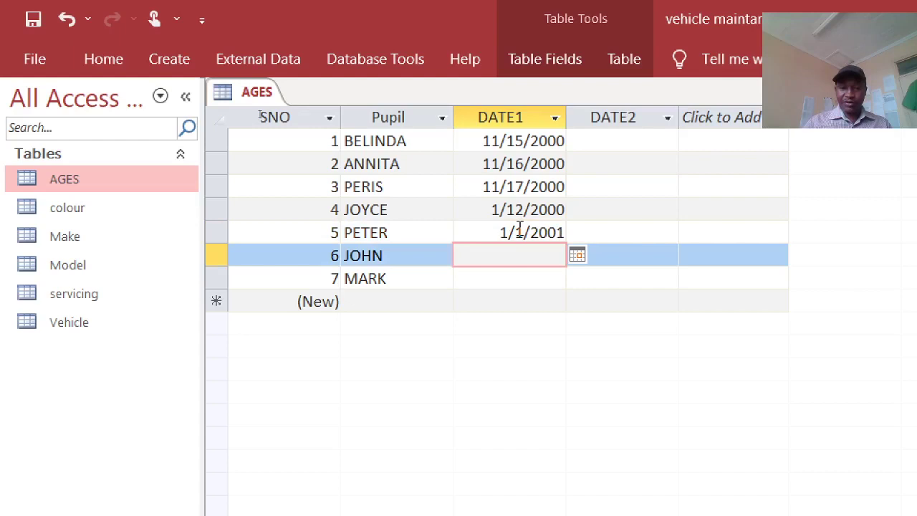
{"action": "type", "text": "2/12/2000"}
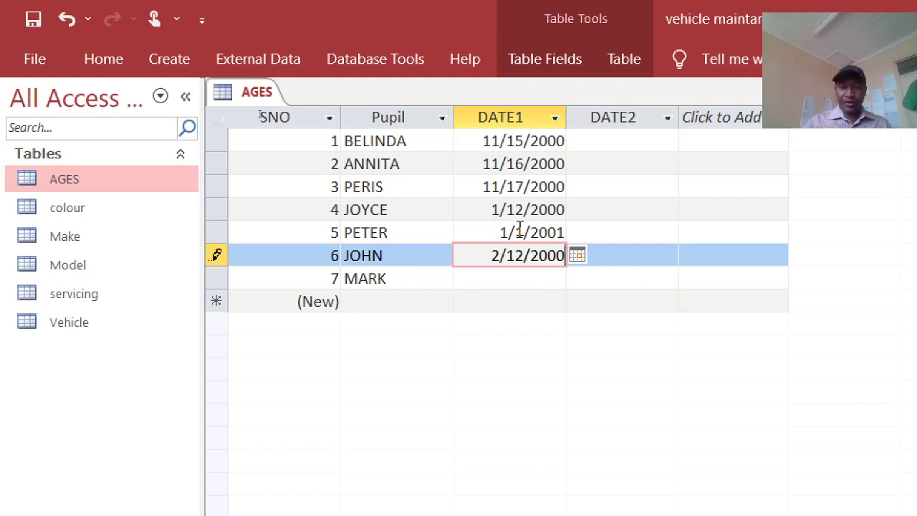
{"action": "left_click", "coordinate": [516, 278]}
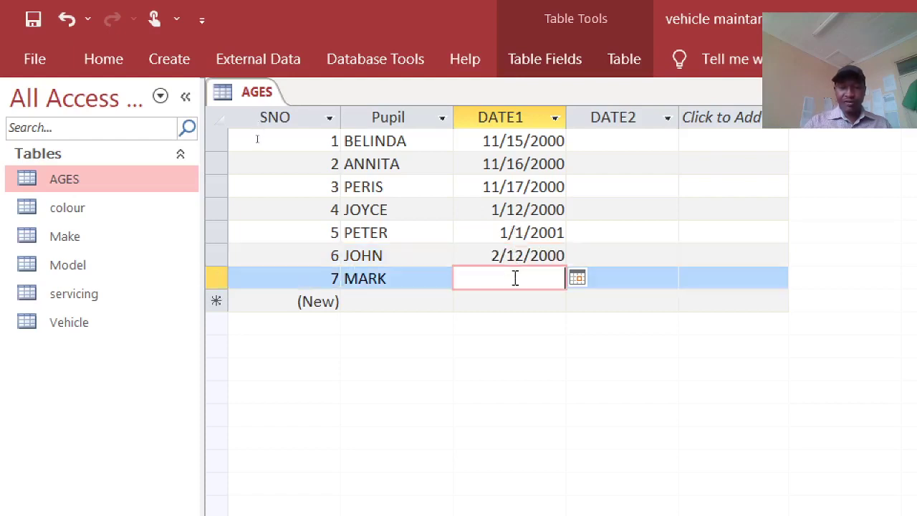
{"action": "type", "text": "11/"}
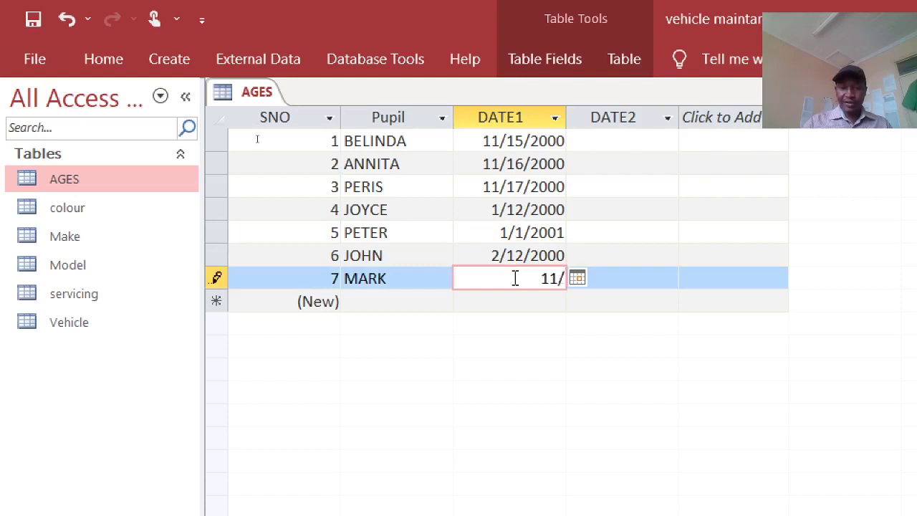
{"action": "type", "text": "17/200"}
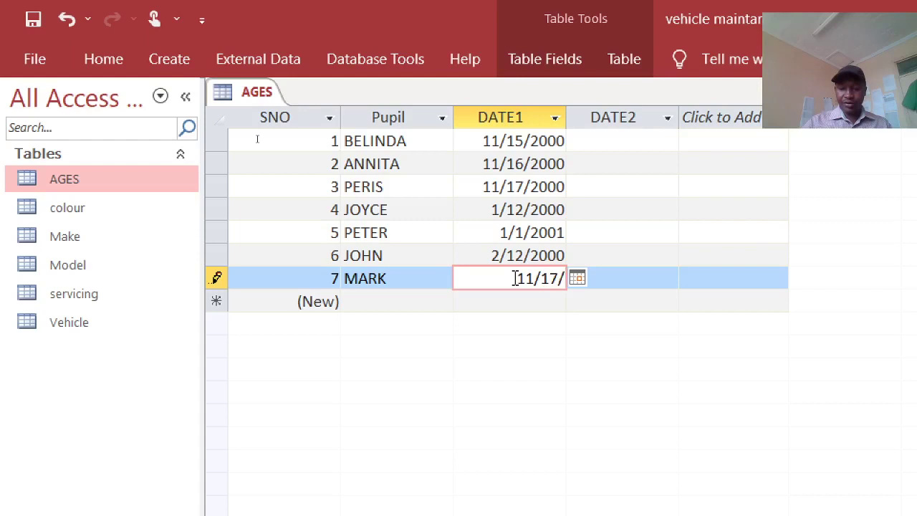
{"action": "type", "text": "0"}
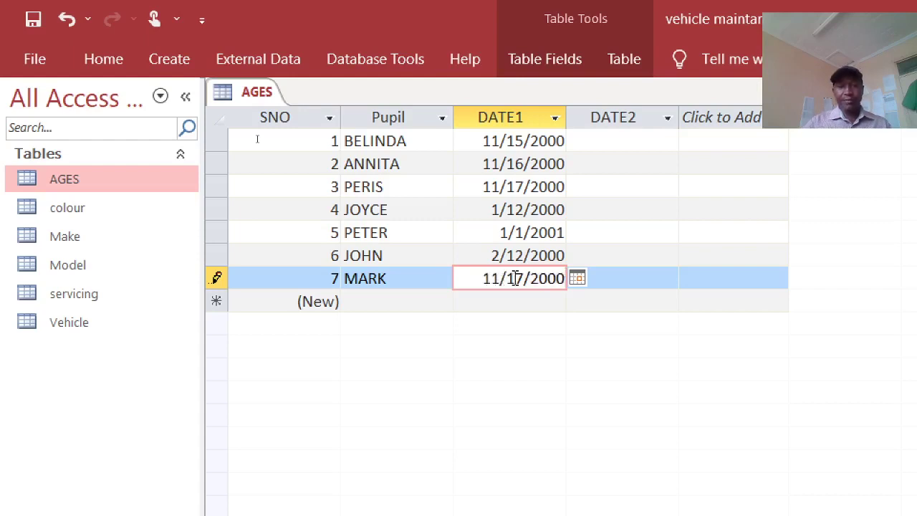
{"action": "left_click", "coordinate": [627, 241]}
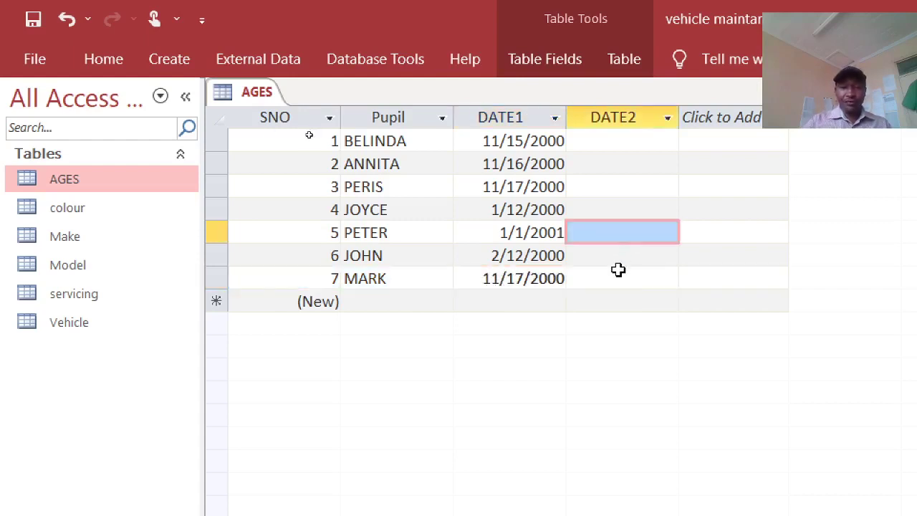
Pick 10/4/2021 from the calendar as BELINDA's DATE2 and copy it.
{"action": "left_click", "coordinate": [604, 145]}
{"action": "left_click", "coordinate": [690, 141]}
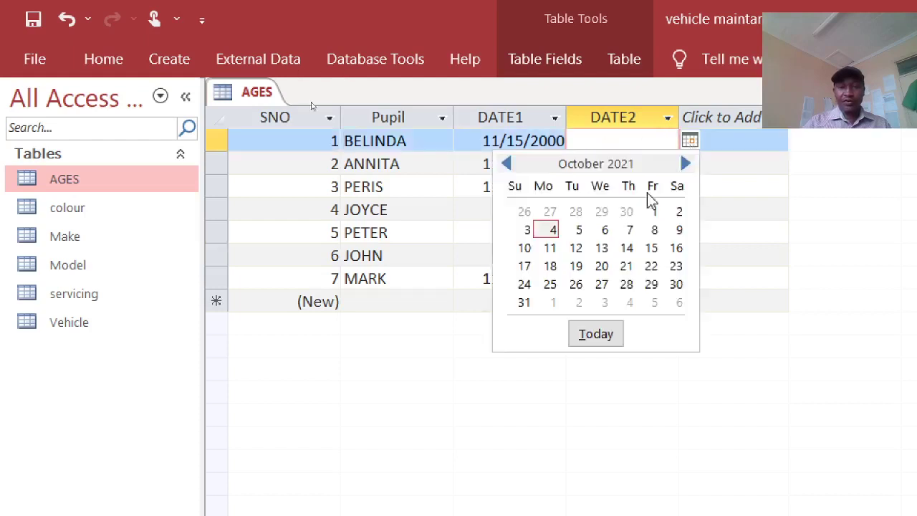
{"action": "left_click", "coordinate": [543, 231]}
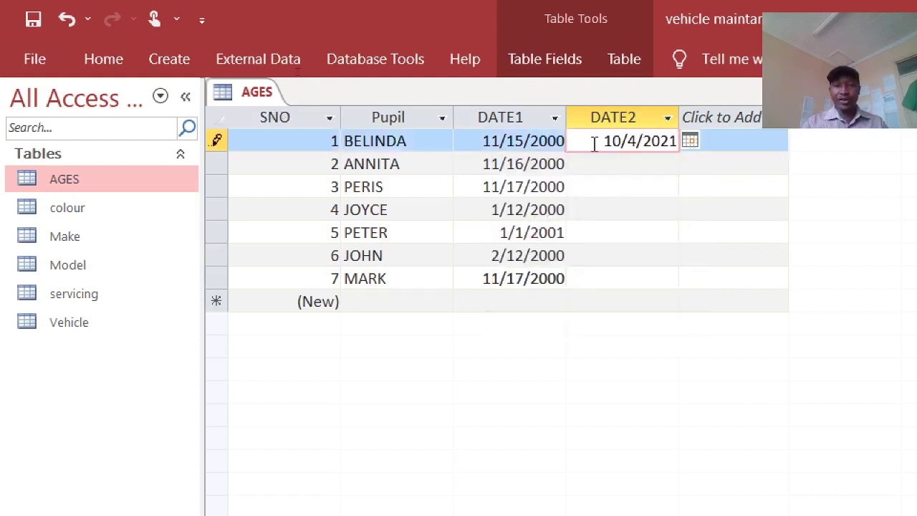
{"action": "left_click_drag", "start_coordinate": [594, 141], "coordinate": [692, 143]}
{"action": "key", "text": "ctrl+c"}
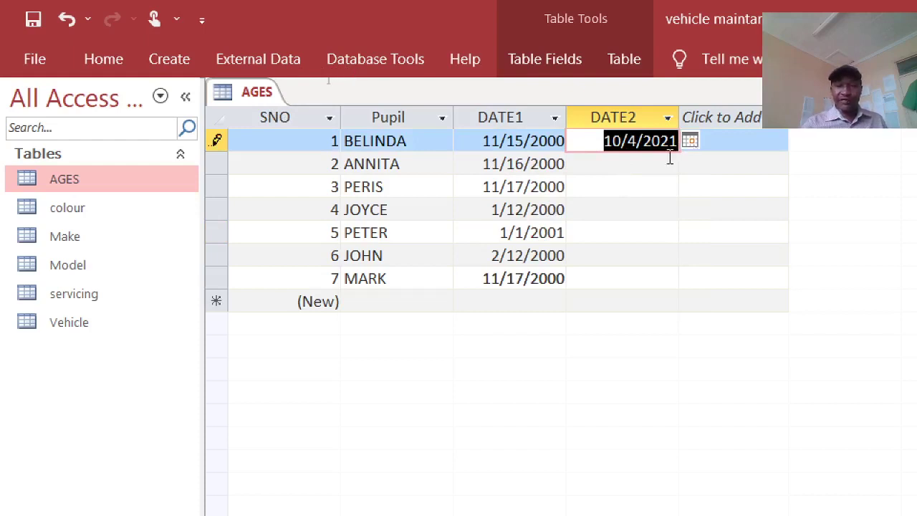
Paste 10/4/2021 into DATE2 for ANNITA, PERIS, JOYCE, PETER, JOHN and MARK.
{"action": "left_click", "coordinate": [636, 162]}
{"action": "key", "text": "ctrl+v"}
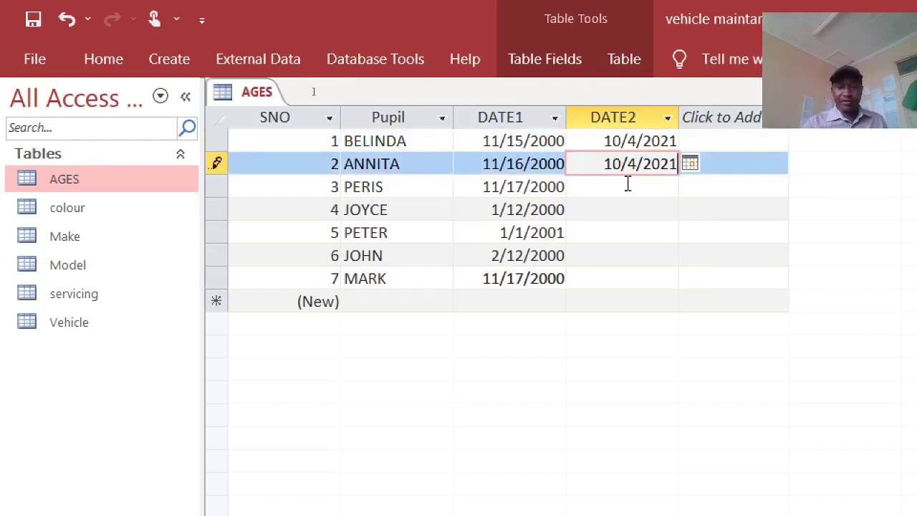
{"action": "left_click", "coordinate": [627, 183]}
{"action": "key", "text": "ctrl+v"}
{"action": "left_click", "coordinate": [610, 213]}
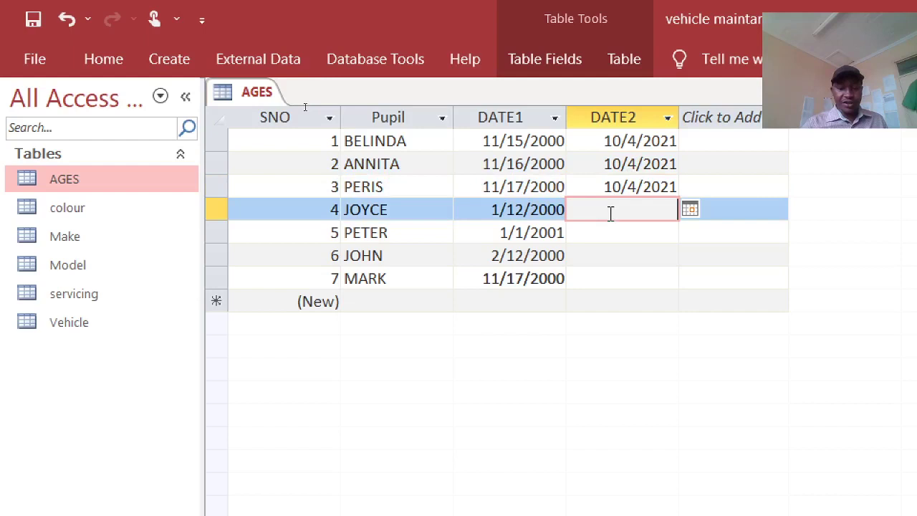
{"action": "key", "text": "ctrl+v"}
{"action": "left_click", "coordinate": [592, 231]}
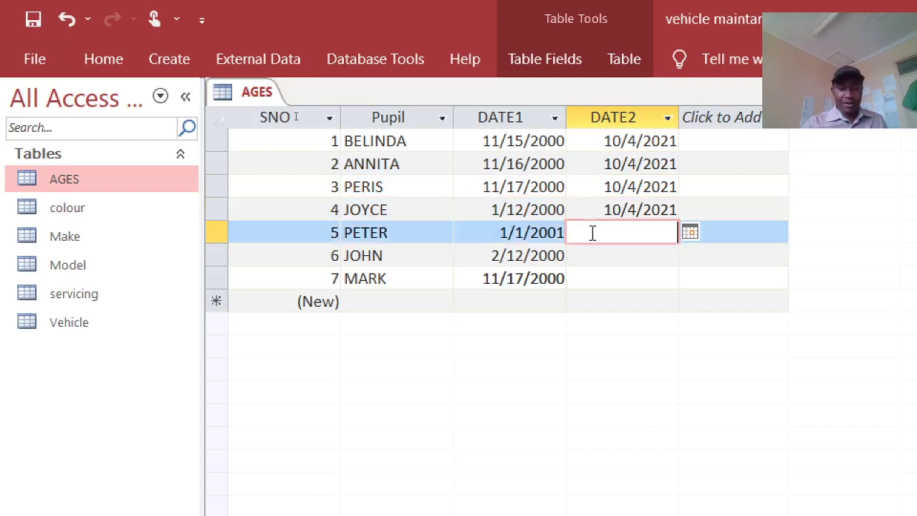
{"action": "key", "text": "ctrl+v"}
{"action": "left_click", "coordinate": [592, 257]}
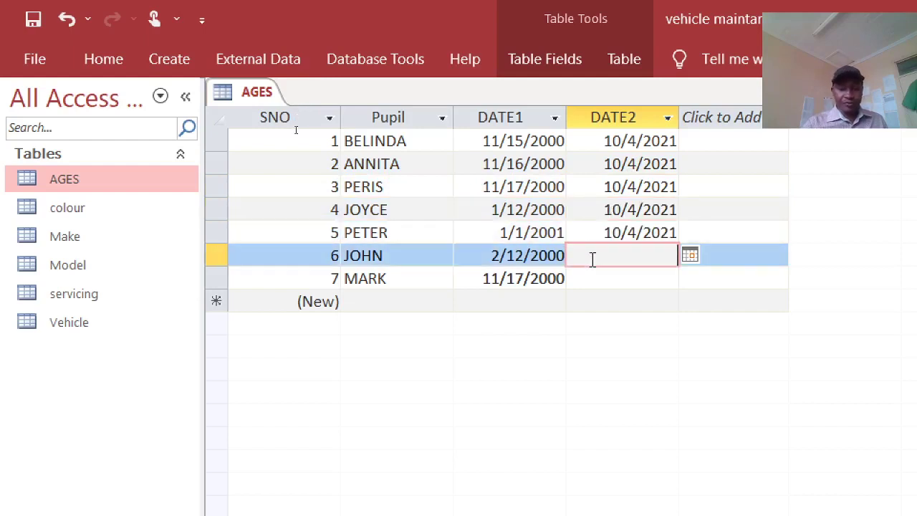
{"action": "key", "text": "ctrl+v"}
{"action": "left_click", "coordinate": [599, 284]}
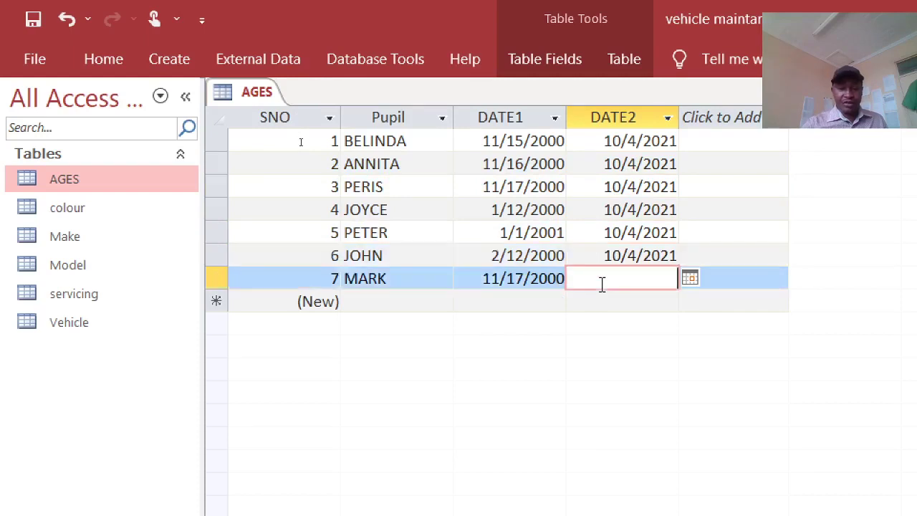
{"action": "key", "text": "ctrl+v"}
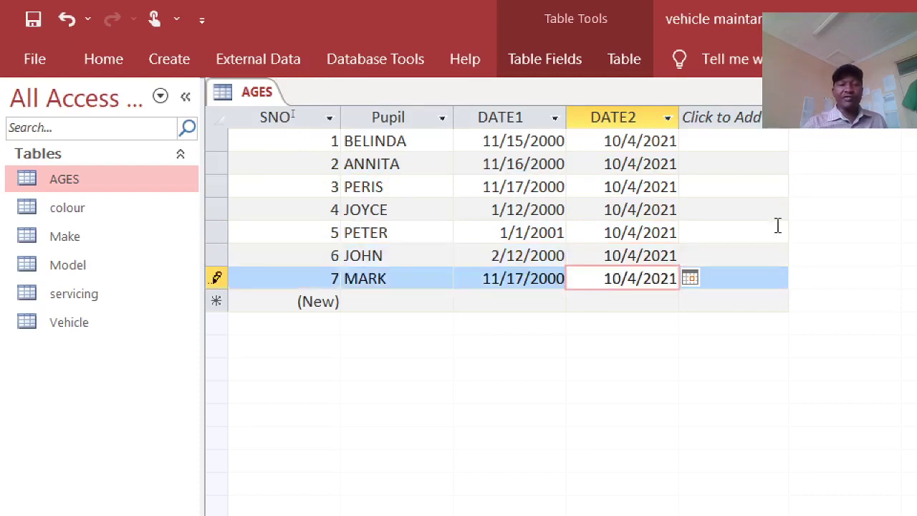
Close the AGES table and bring up the Create ribbon options.
{"action": "right_click", "coordinate": [255, 94]}
{"action": "left_click", "coordinate": [301, 142]}
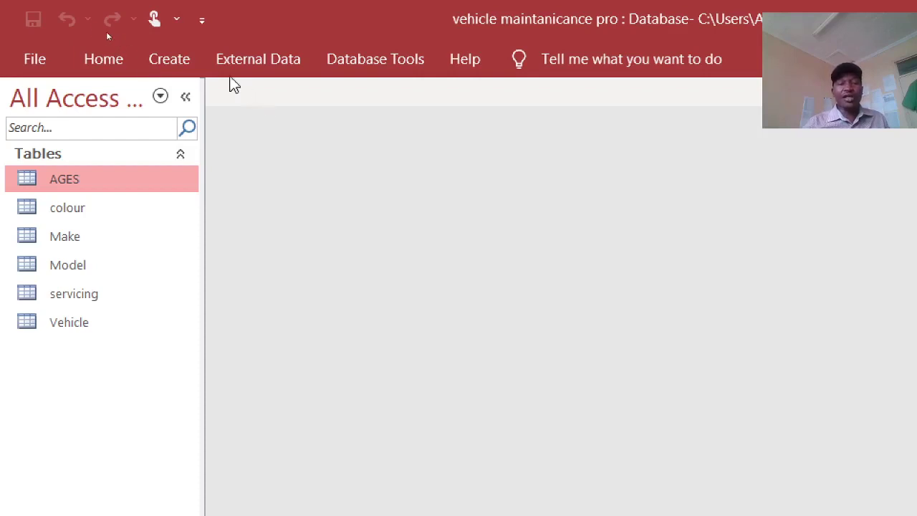
{"action": "left_click", "coordinate": [168, 63]}
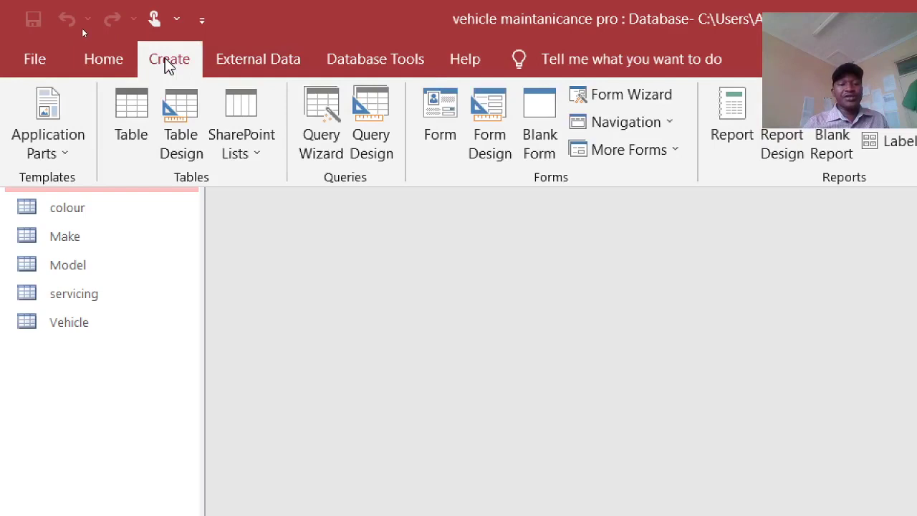
Start a query design on AGES with the Pupil, DATE1 and DATE2 fields.
{"action": "left_click", "coordinate": [380, 148]}
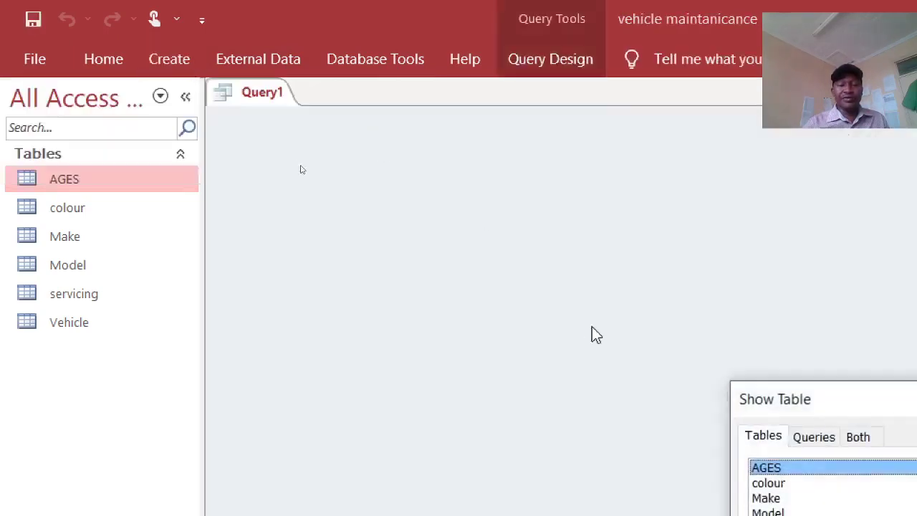
{"action": "left_click_drag", "start_coordinate": [783, 402], "coordinate": [395, 316]}
{"action": "double_click", "coordinate": [730, 414]}
{"action": "left_click", "coordinate": [641, 306]}
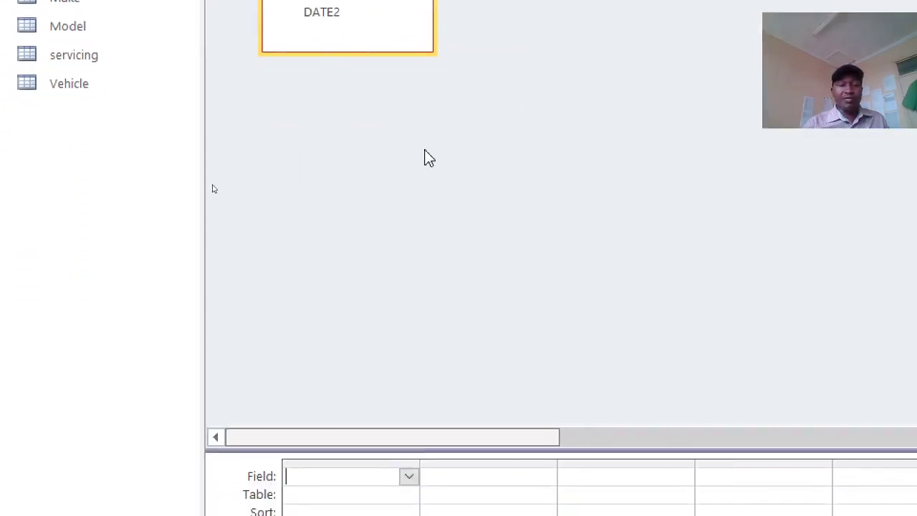
{"action": "left_click_drag", "start_coordinate": [367, 451], "coordinate": [332, 63]}
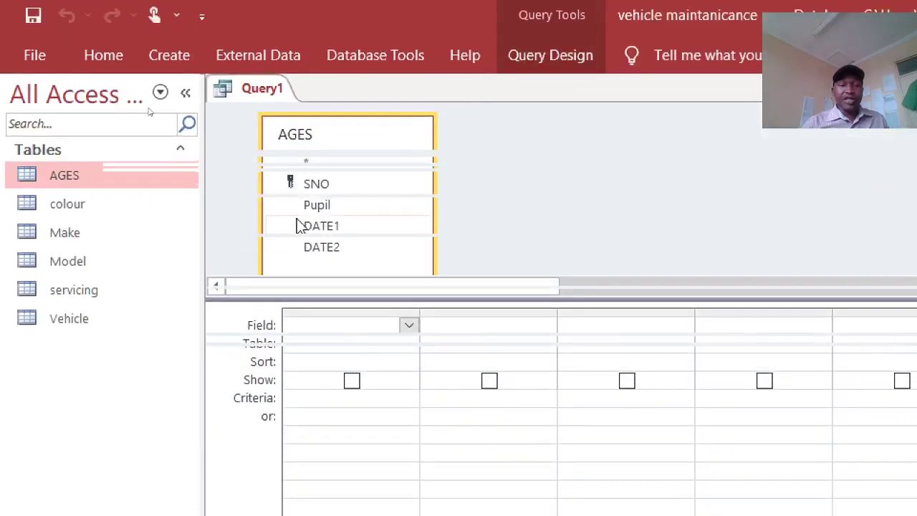
{"action": "double_click", "coordinate": [313, 210]}
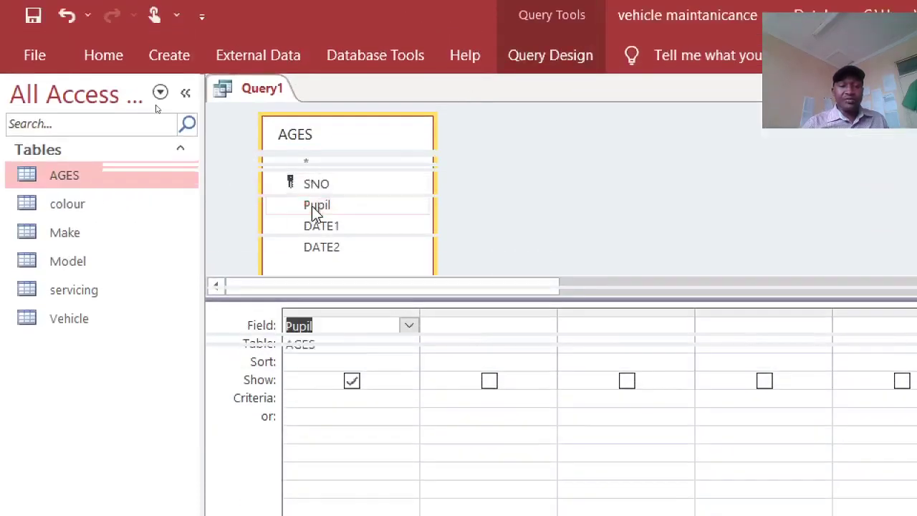
{"action": "double_click", "coordinate": [331, 228]}
{"action": "double_click", "coordinate": [343, 251]}
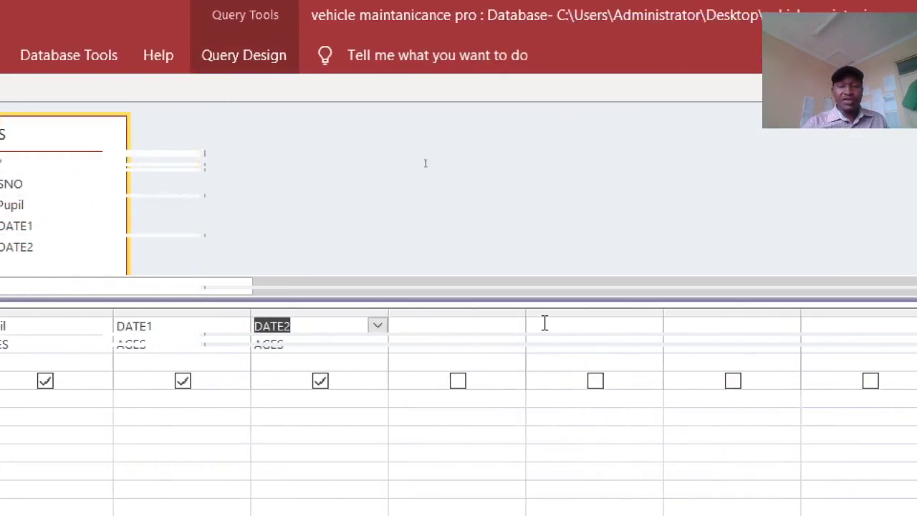
Add a fourth column: Incorrect: DateDiff("yyyy",[DATE2],[DATE1]).
{"action": "left_click_drag", "start_coordinate": [526, 313], "coordinate": [632, 313]}
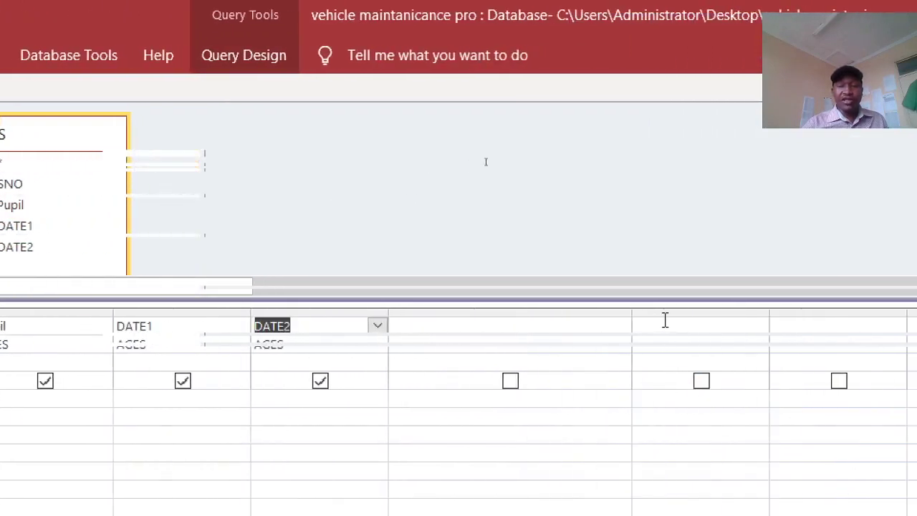
{"action": "left_click", "coordinate": [516, 387]}
{"action": "left_click", "coordinate": [437, 328]}
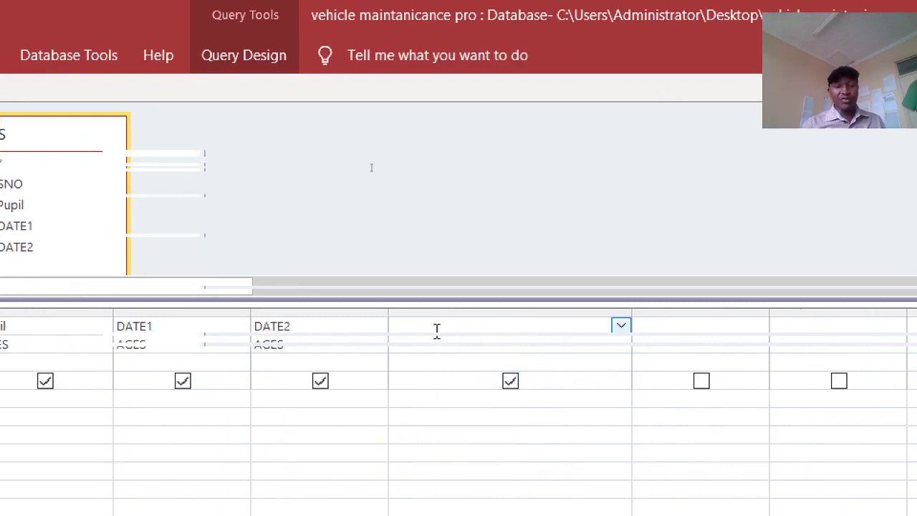
{"action": "type", "text": "I"}
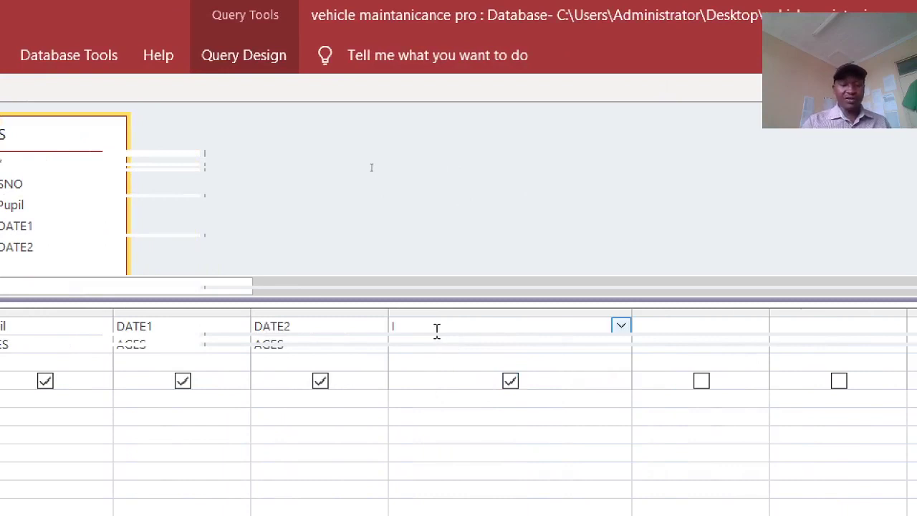
{"action": "type", "text": "ncorrec"}
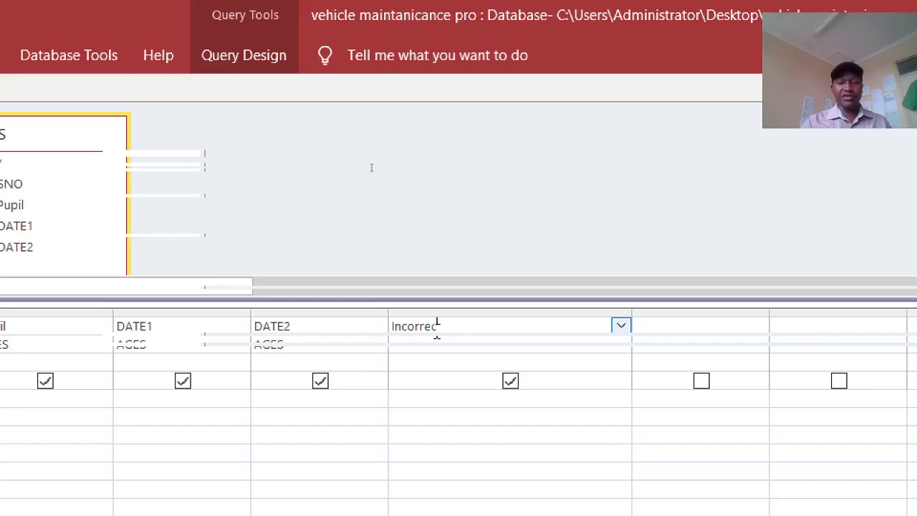
{"action": "type", "text": "t:"}
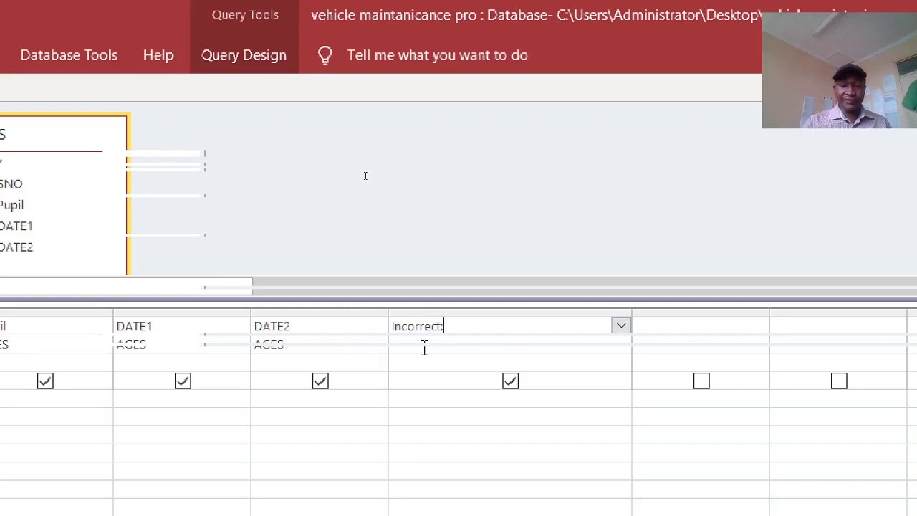
{"action": "type", "text": "DateD"}
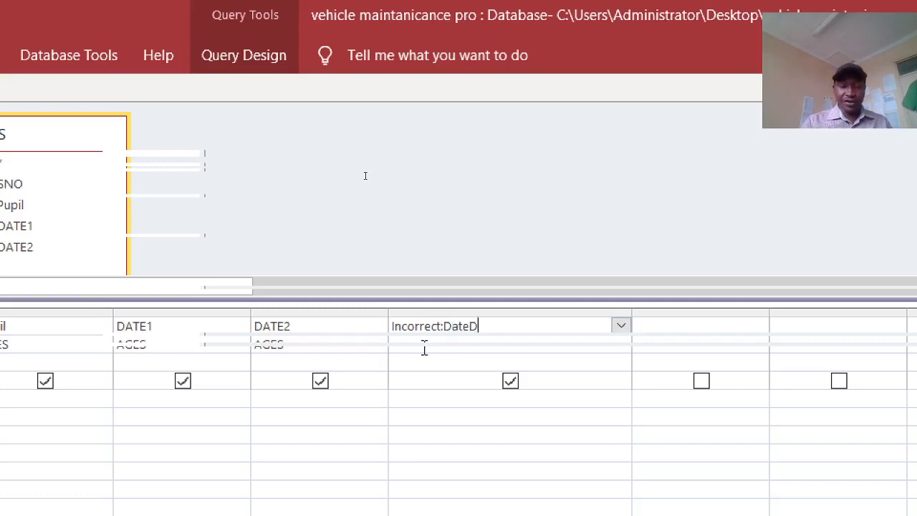
{"action": "type", "text": "iff"}
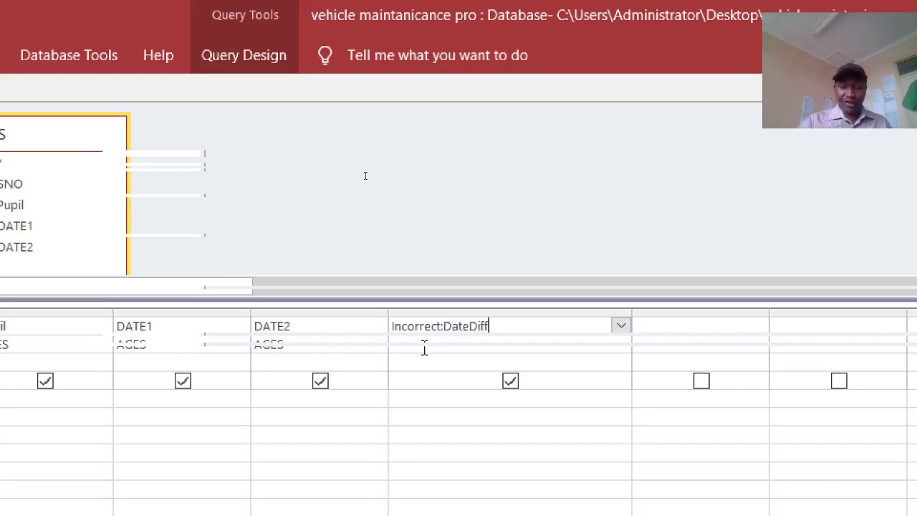
{"action": "type", "text": "("}
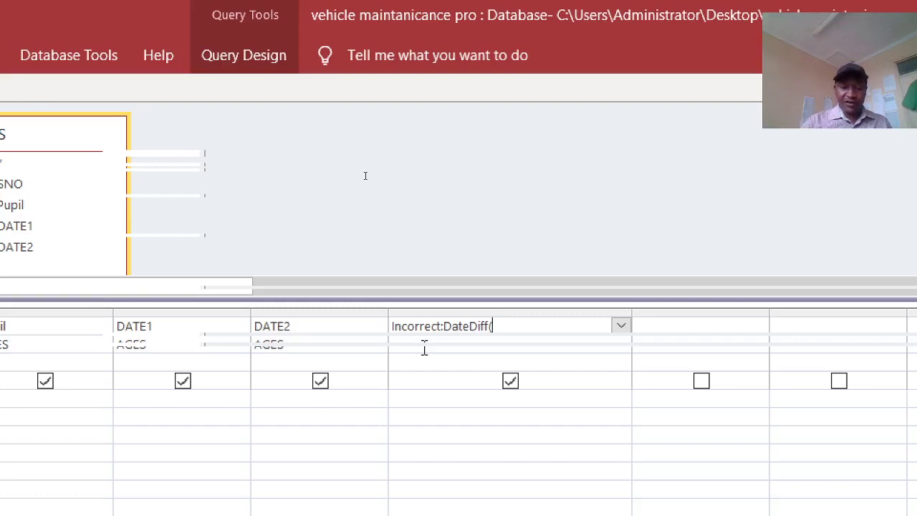
{"action": "type", "text": "\"\""}
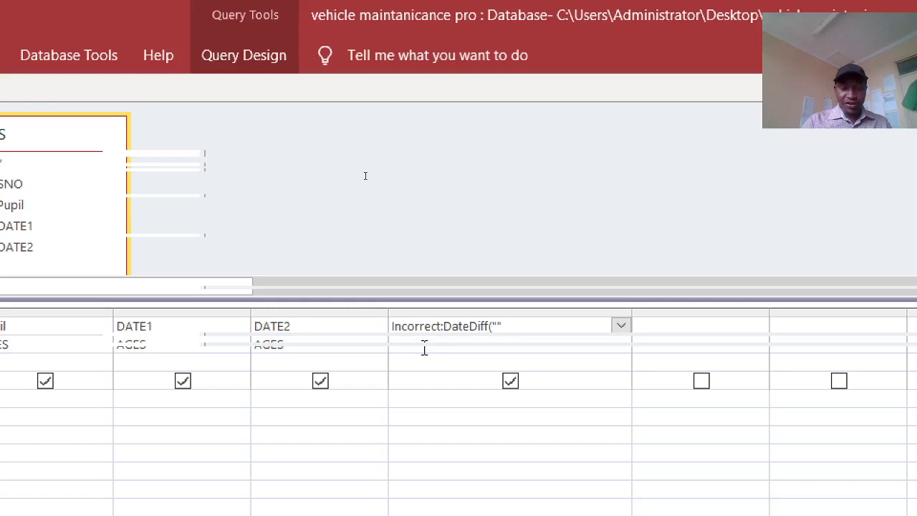
{"action": "type", "text": "yyyy"}
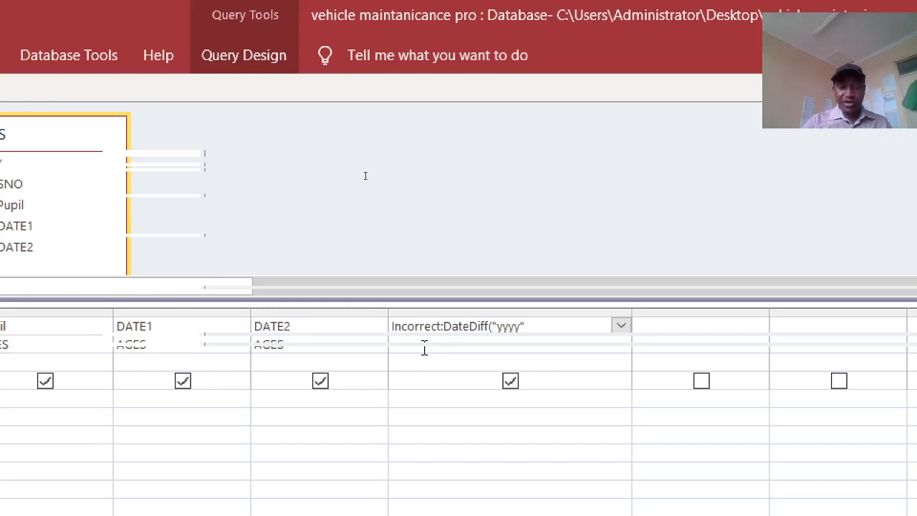
{"action": "key", "text": "Right"}
{"action": "type", "text": ","}
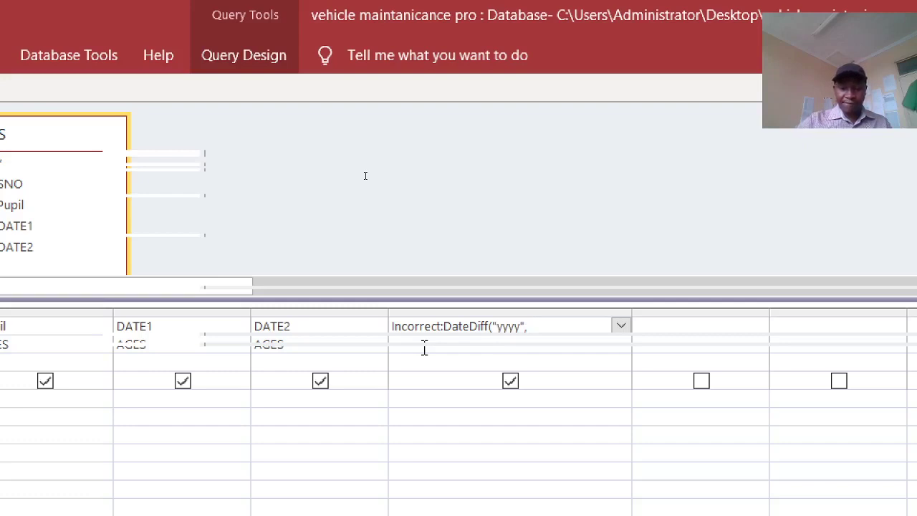
{"action": "type", "text": "["}
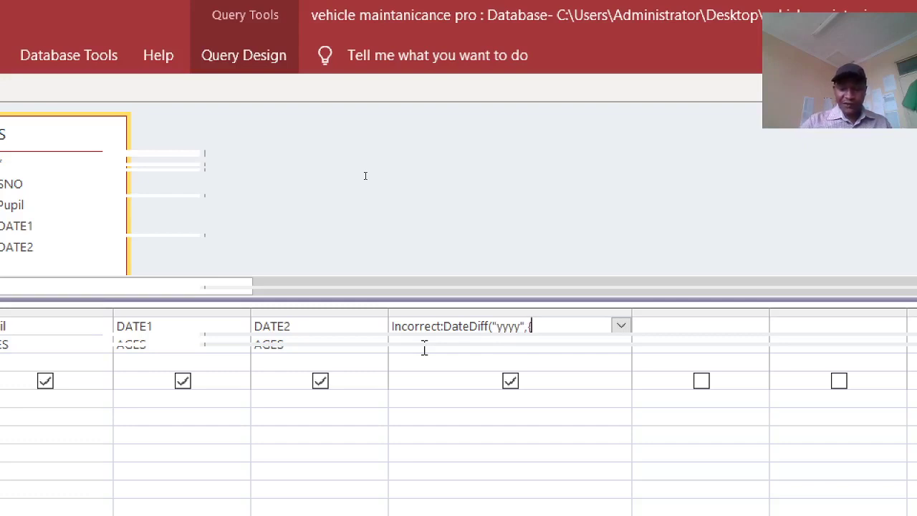
{"action": "key", "text": "BackSpace"}
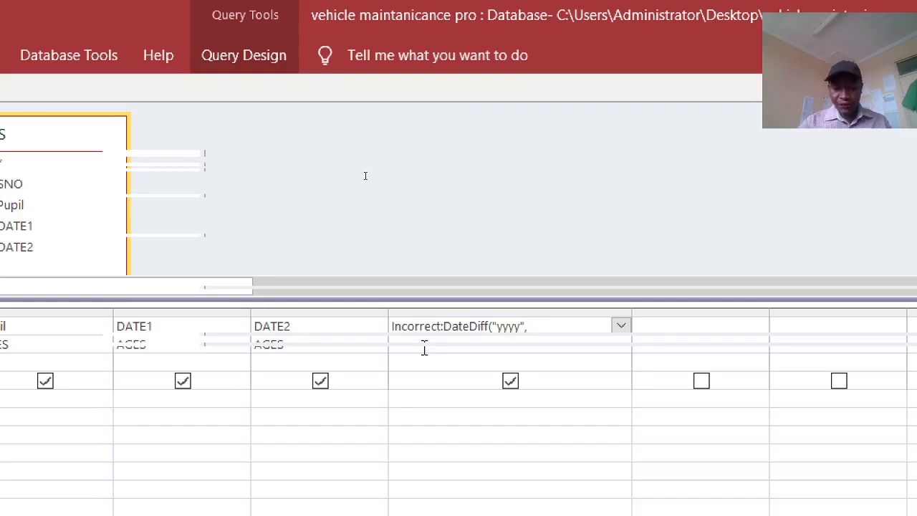
{"action": "type", "text": "[da"}
{"action": "key", "text": "BackSpace"}
{"action": "key", "text": "BackSpace"}
{"action": "key", "text": "BackSpace"}
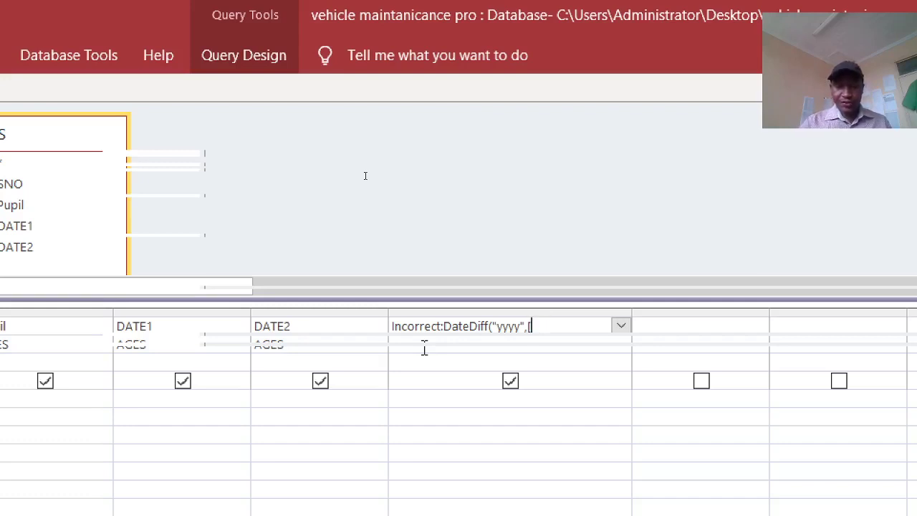
{"action": "type", "text": "[DATE"}
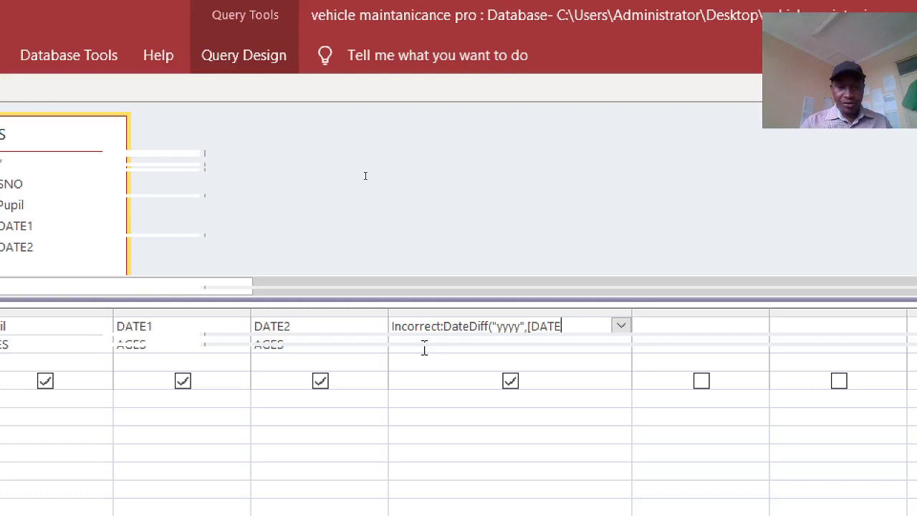
{"action": "type", "text": "2"}
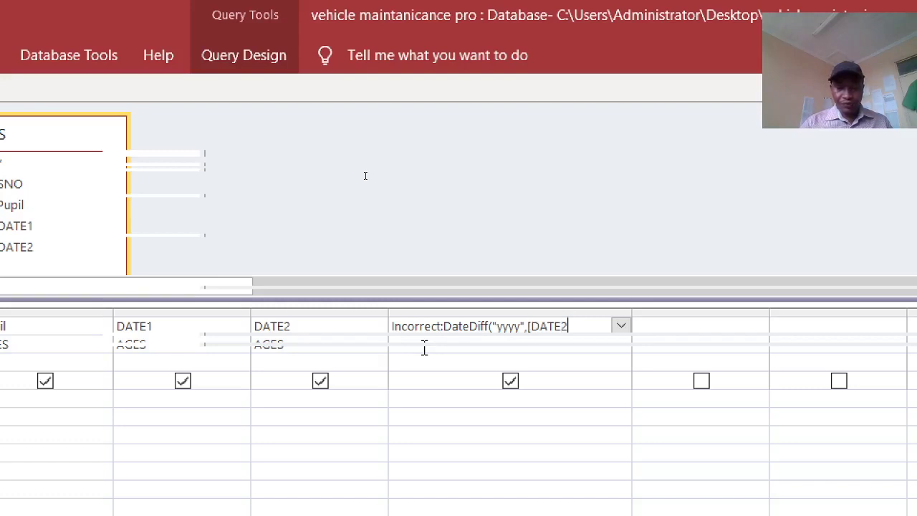
{"action": "type", "text": "],"}
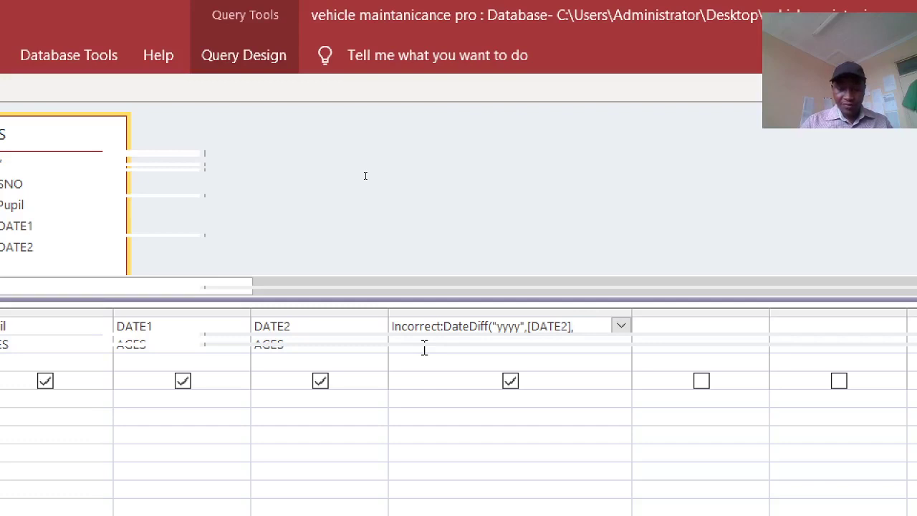
{"action": "type", "text": "[DATE"}
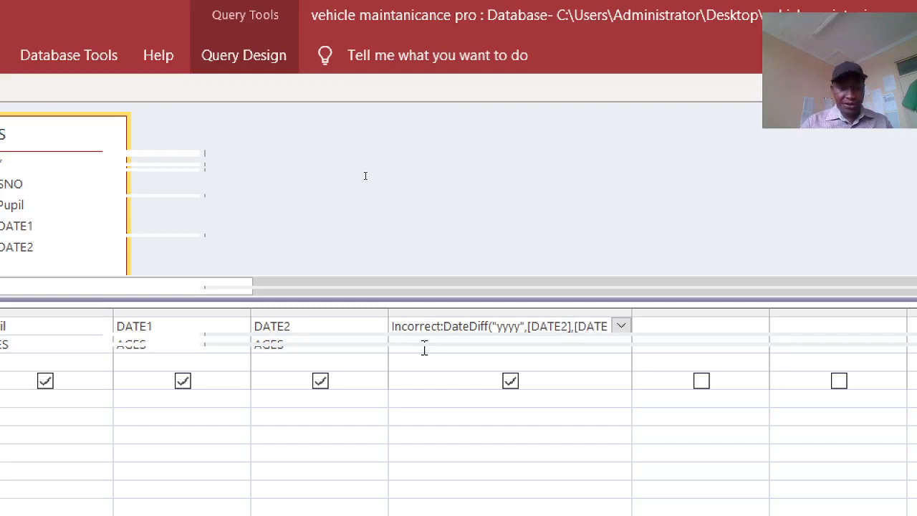
{"action": "type", "text": "1]"}
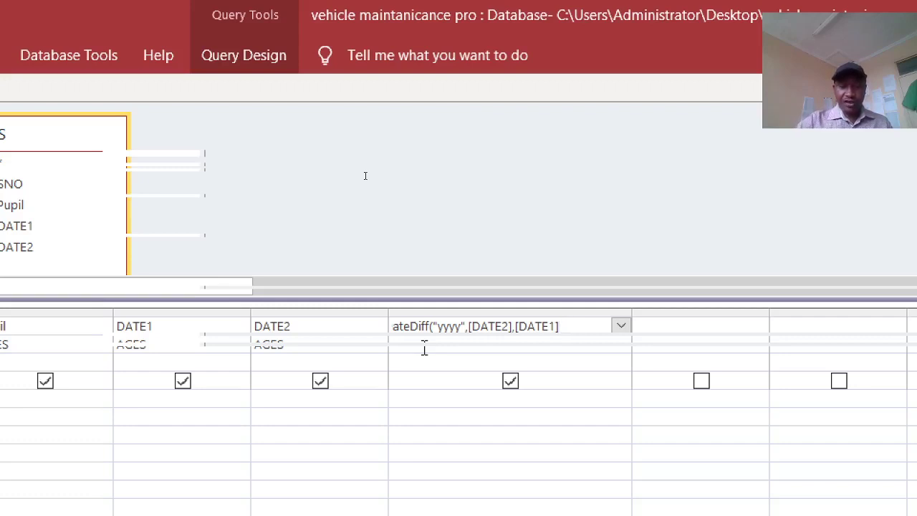
{"action": "type", "text": " )"}
{"action": "left_click", "coordinate": [430, 398]}
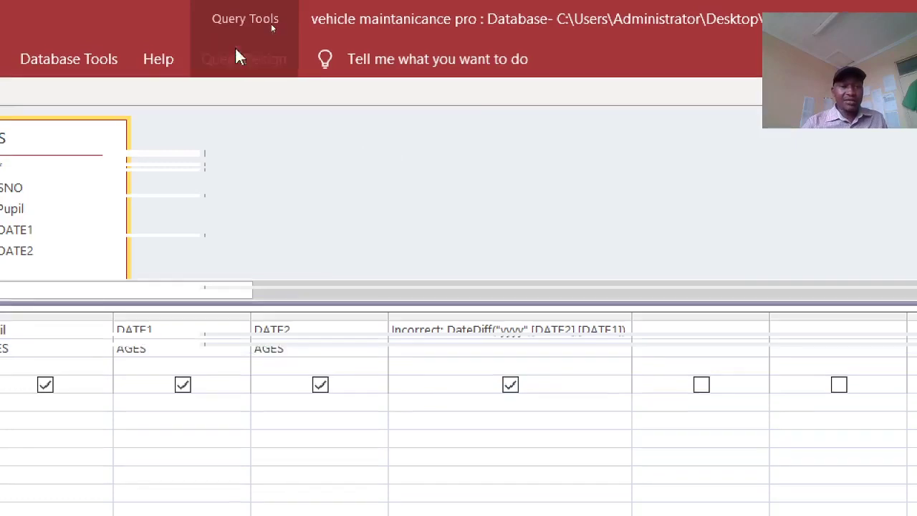
Run the query, showing Incorrect ages of -21 and -20, and save it as Query1.
{"action": "left_click", "coordinate": [237, 52]}
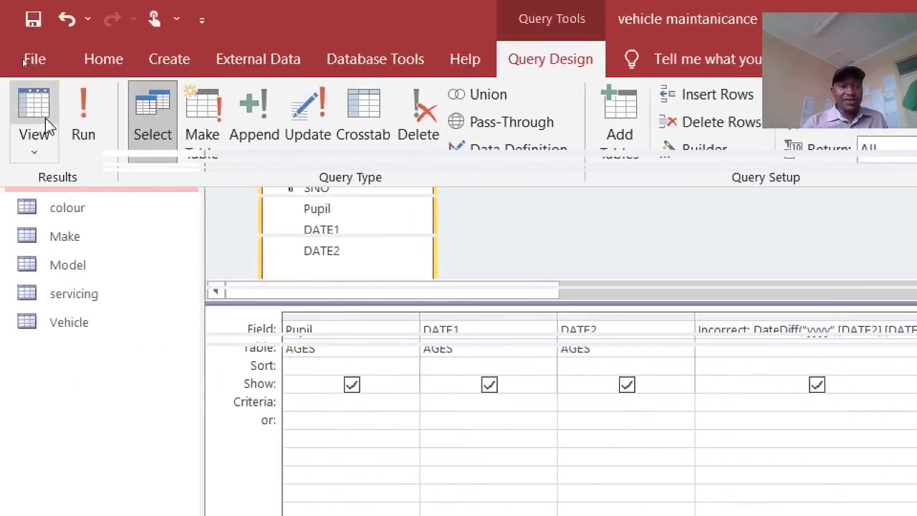
{"action": "left_click", "coordinate": [94, 113]}
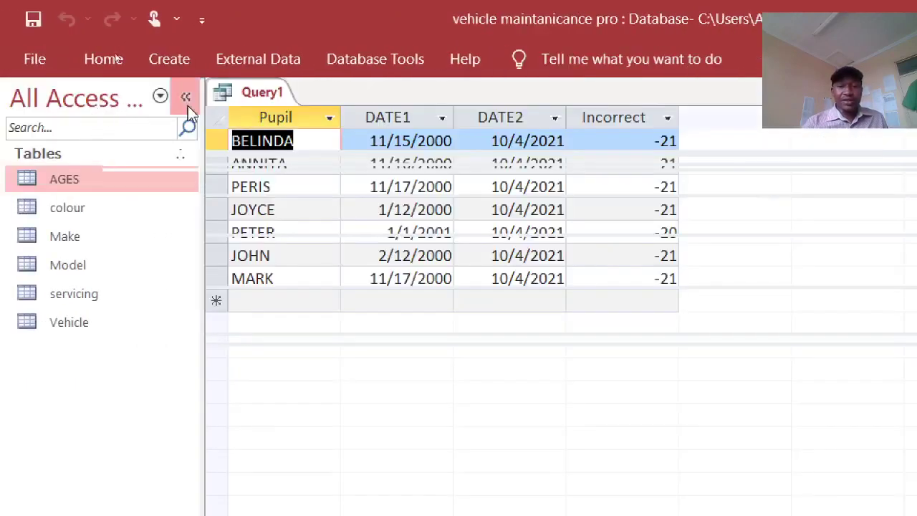
{"action": "right_click", "coordinate": [248, 99]}
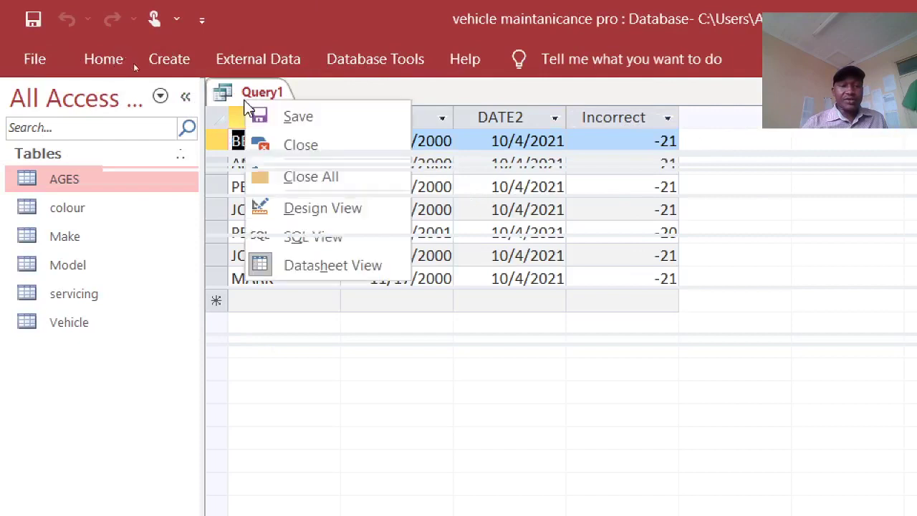
{"action": "left_click", "coordinate": [318, 127]}
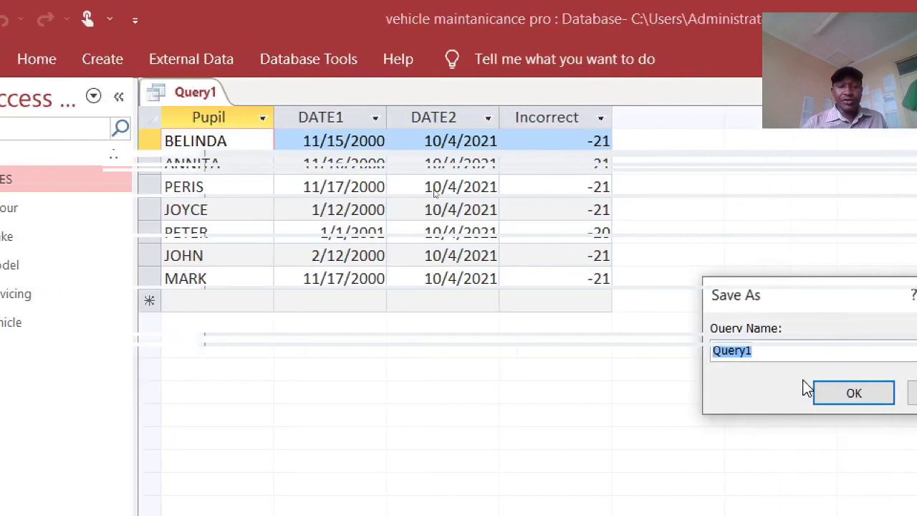
{"action": "left_click", "coordinate": [915, 393]}
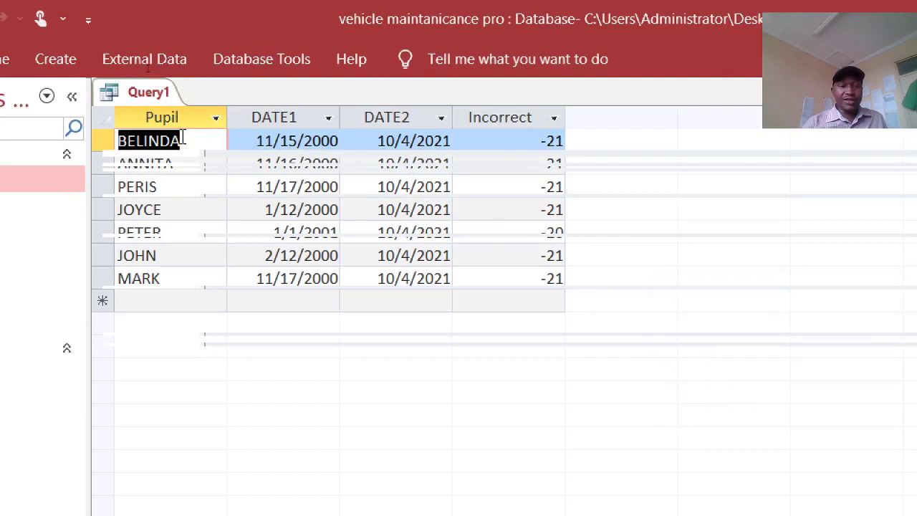
{"action": "right_click", "coordinate": [154, 99]}
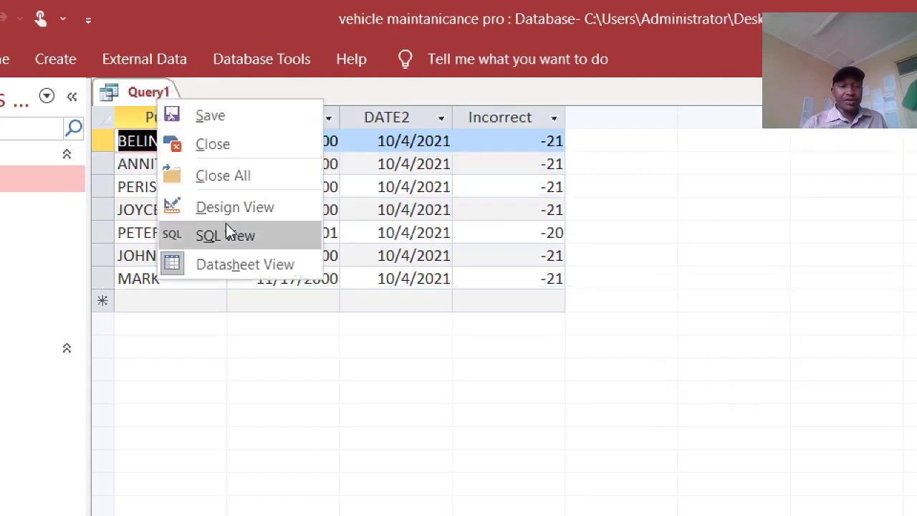
In Design View, swap the arguments so Incorrect reads DateDiff("yyyy",[DATE1],[DATE2]).
{"action": "left_click", "coordinate": [244, 208]}
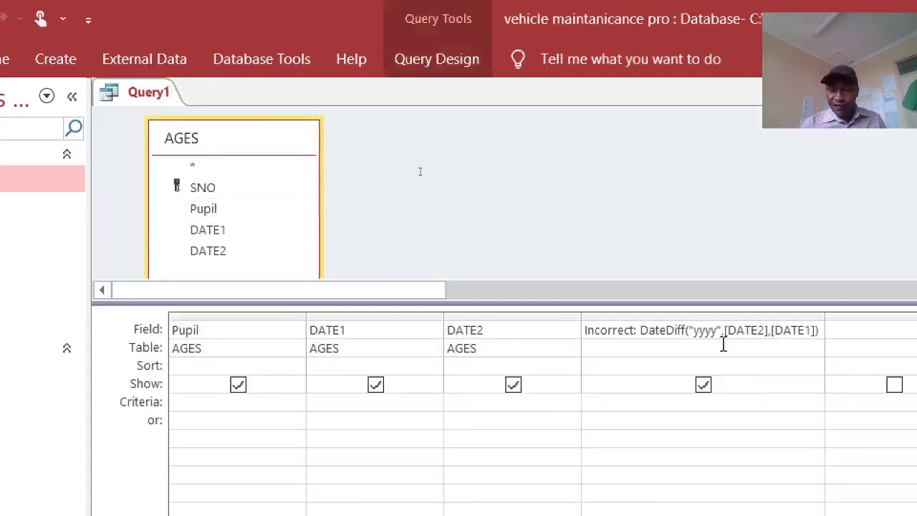
{"action": "left_click", "coordinate": [762, 330]}
{"action": "key", "text": "BackSpace"}
{"action": "type", "text": "1"}
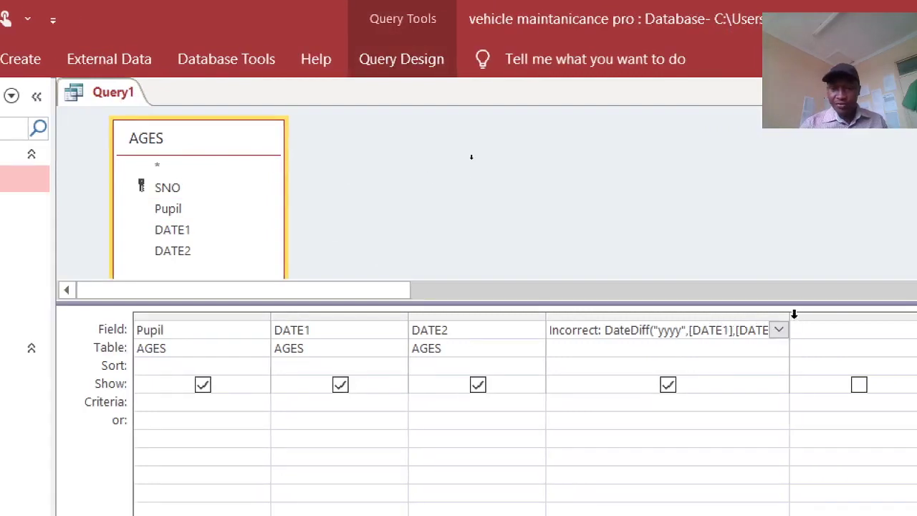
{"action": "double_click", "coordinate": [797, 315]}
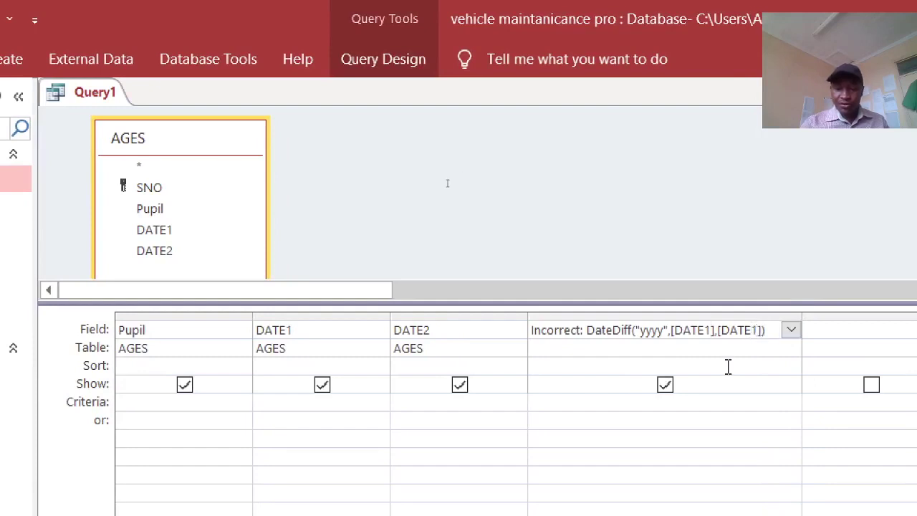
{"action": "key", "text": "BackSpace"}
{"action": "type", "text": "2"}
{"action": "key", "text": "Home"}
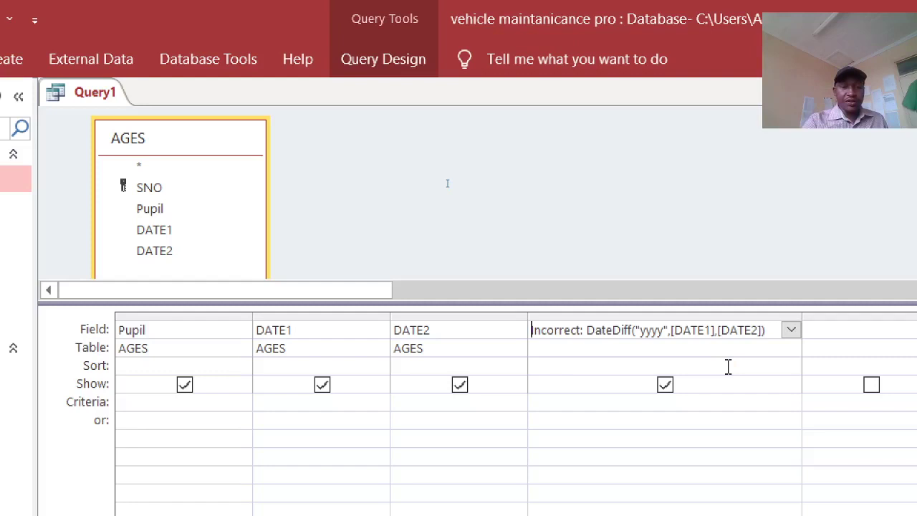
{"action": "left_click", "coordinate": [383, 59]}
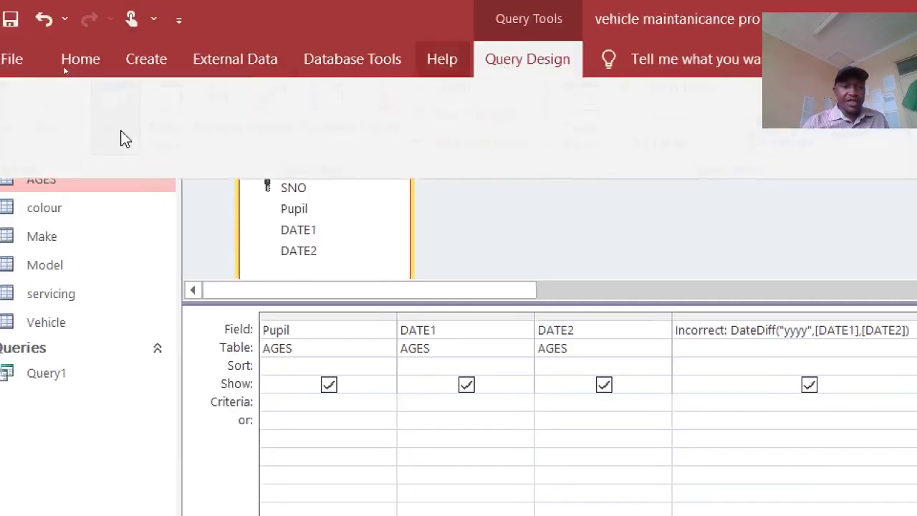
Rerun Query1 and select the Incorrect column, now showing 21 and 20.
{"action": "left_click", "coordinate": [50, 118]}
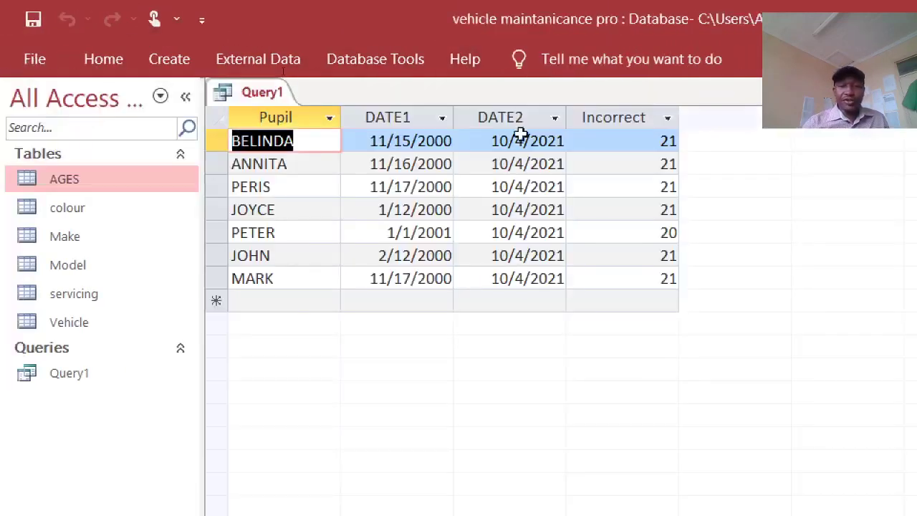
{"action": "left_click", "coordinate": [641, 123]}
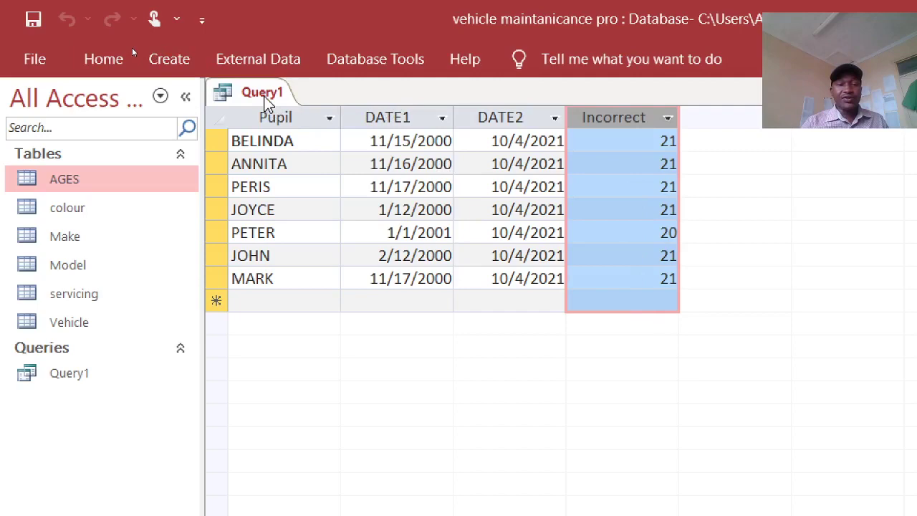
Switch Query1 to Design View and widen the empty column beside Incorrect, set to show.
{"action": "right_click", "coordinate": [264, 97]}
{"action": "left_click", "coordinate": [339, 207]}
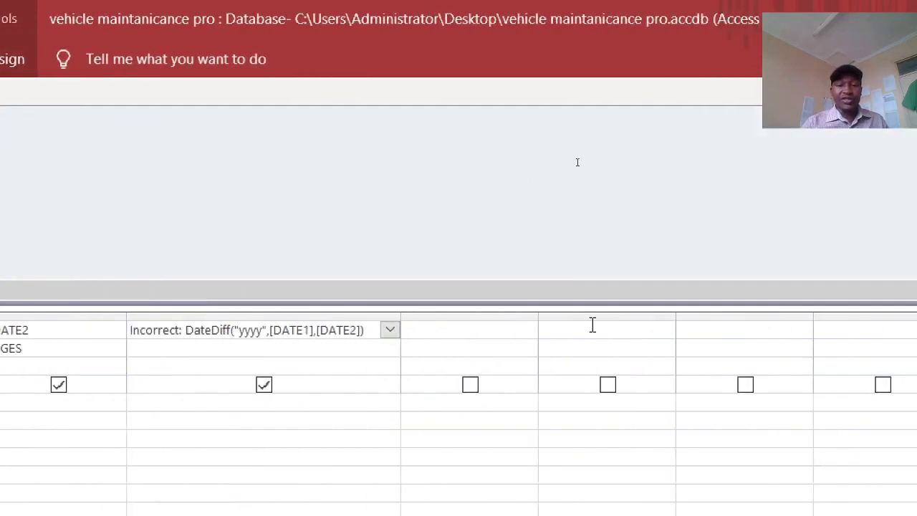
{"action": "left_click_drag", "start_coordinate": [540, 316], "coordinate": [702, 323]}
{"action": "left_click", "coordinate": [550, 384]}
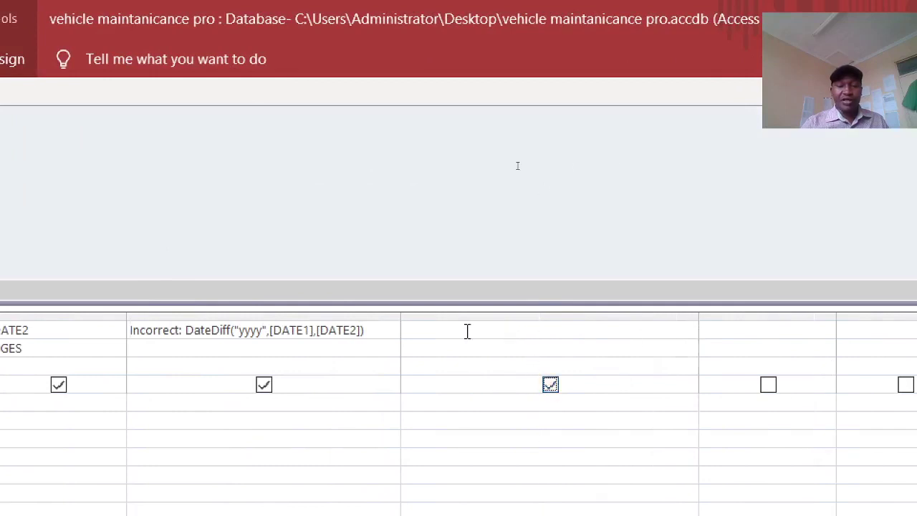
Enter the new field CorrectAge: [DATE2]-[DATE1] in that column.
{"action": "left_click", "coordinate": [467, 331]}
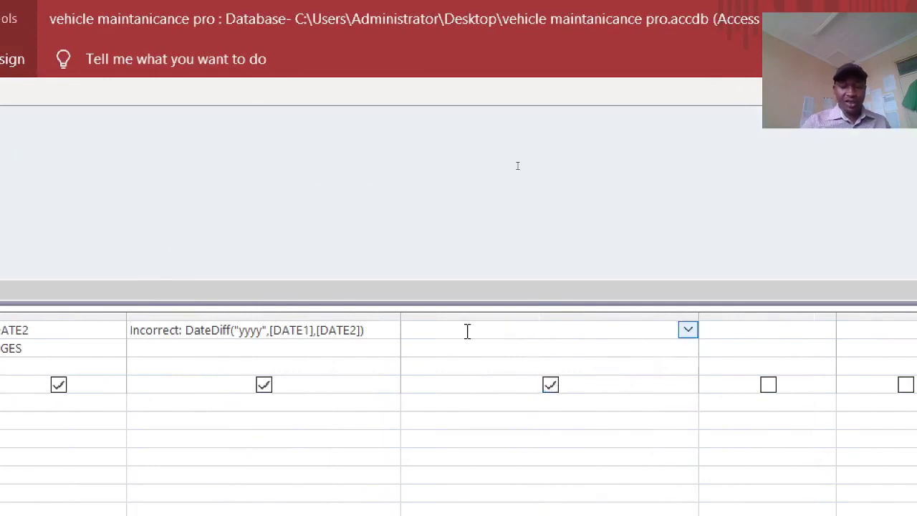
{"action": "type", "text": "Corr"}
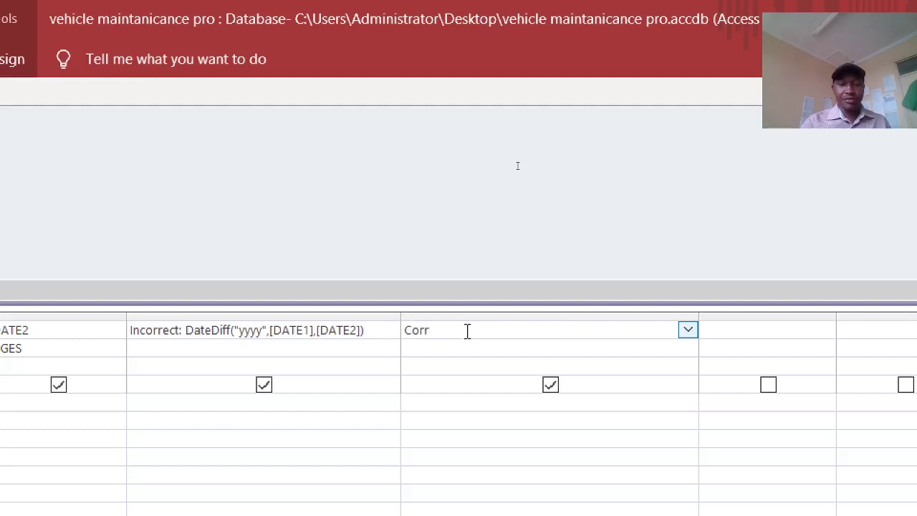
{"action": "type", "text": "ectAg"}
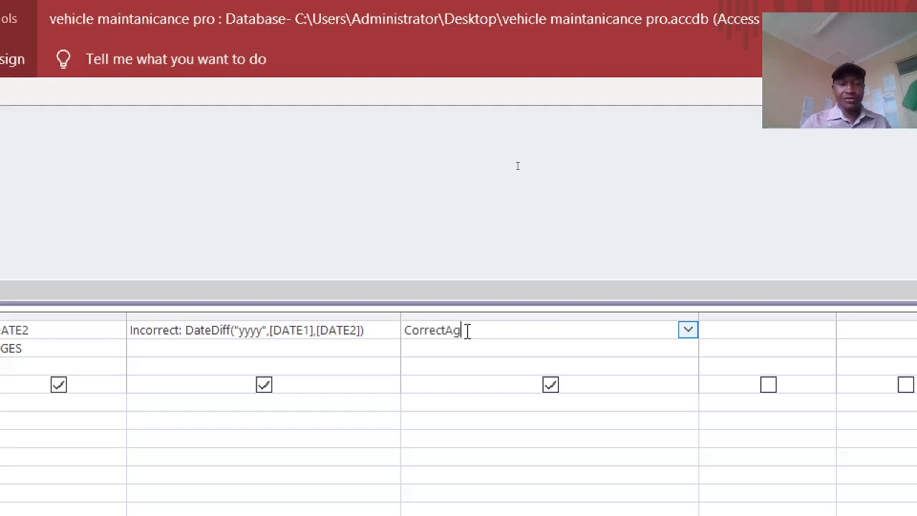
{"action": "type", "text": "e"}
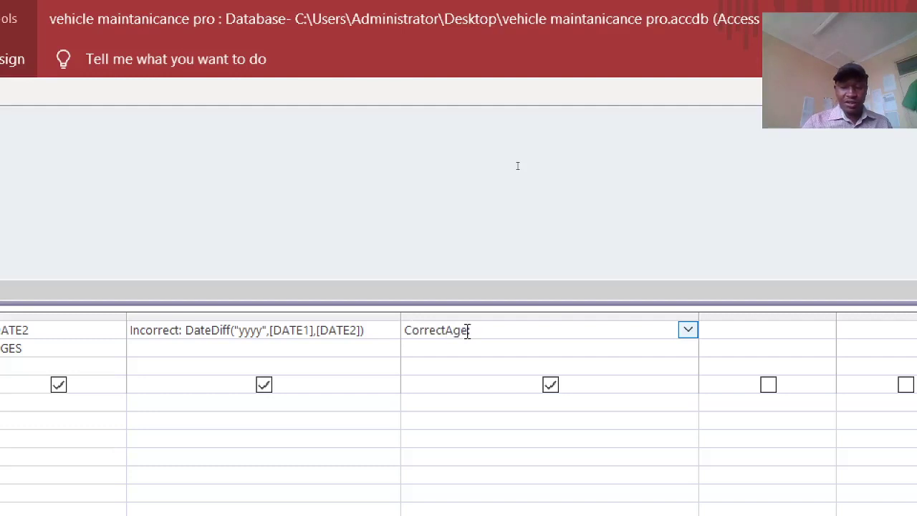
{"action": "type", "text": "d"}
{"action": "key", "text": "BackSpace"}
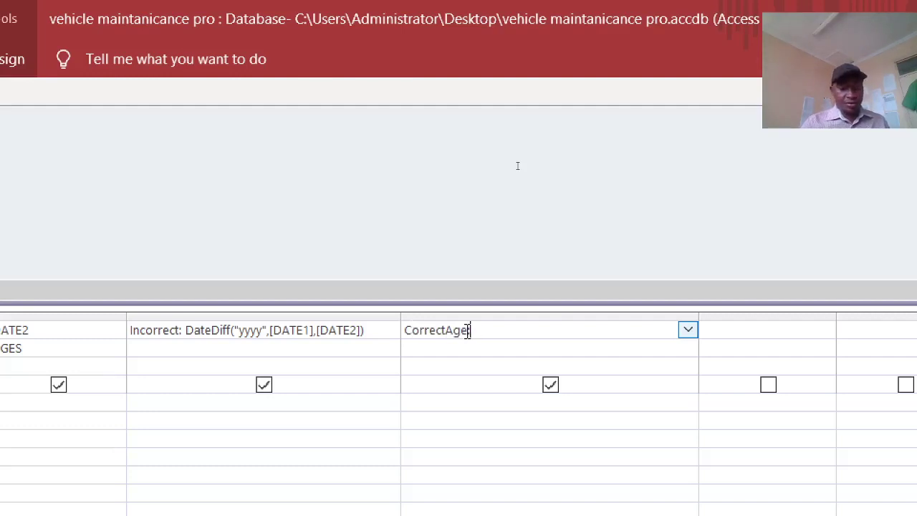
{"action": "type", "text": ":[DATE"}
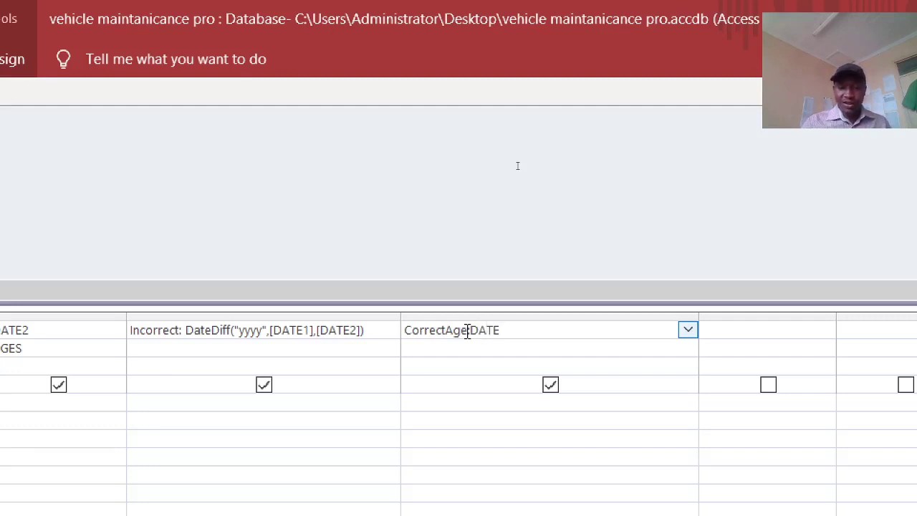
{"action": "type", "text": "2-DATE1"}
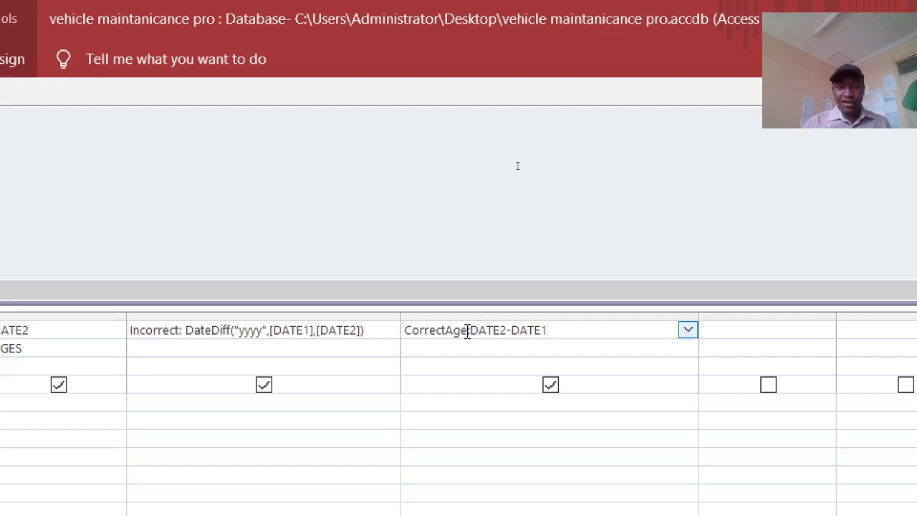
{"action": "left_click", "coordinate": [452, 363]}
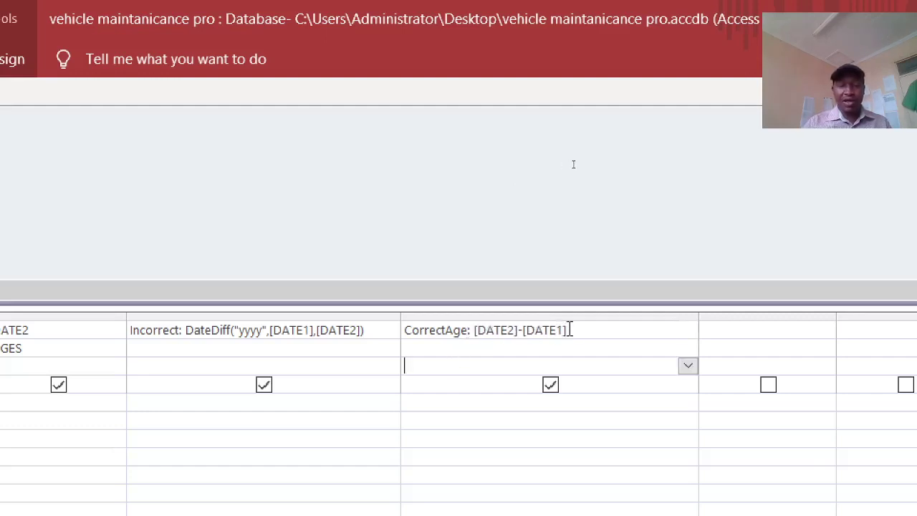
{"action": "left_click", "coordinate": [474, 330]}
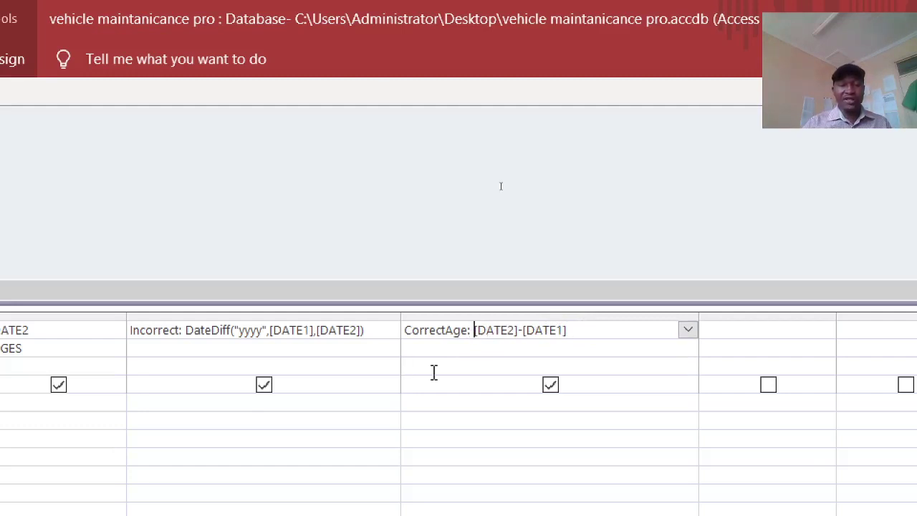
{"action": "left_click", "coordinate": [125, 72]}
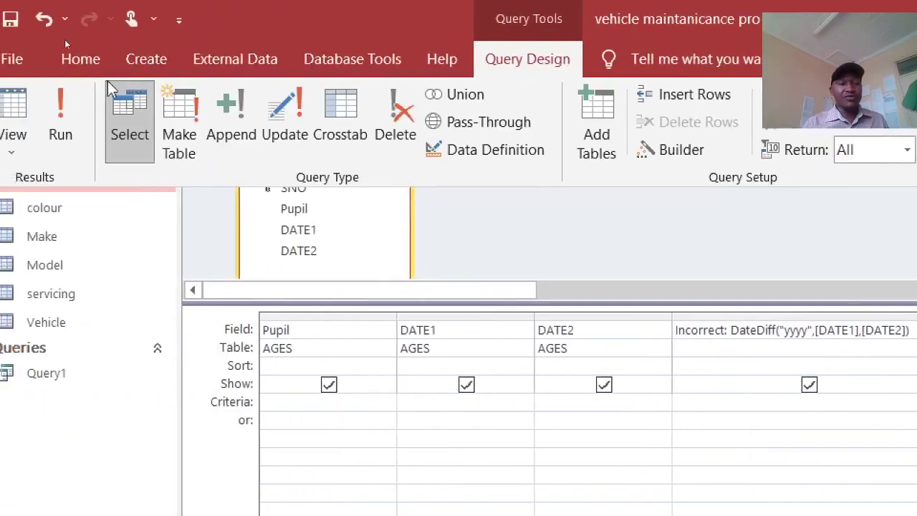
Run the query to see CorrectAge day counts, then return to Design View to edit CorrectAge.
{"action": "left_click", "coordinate": [70, 107]}
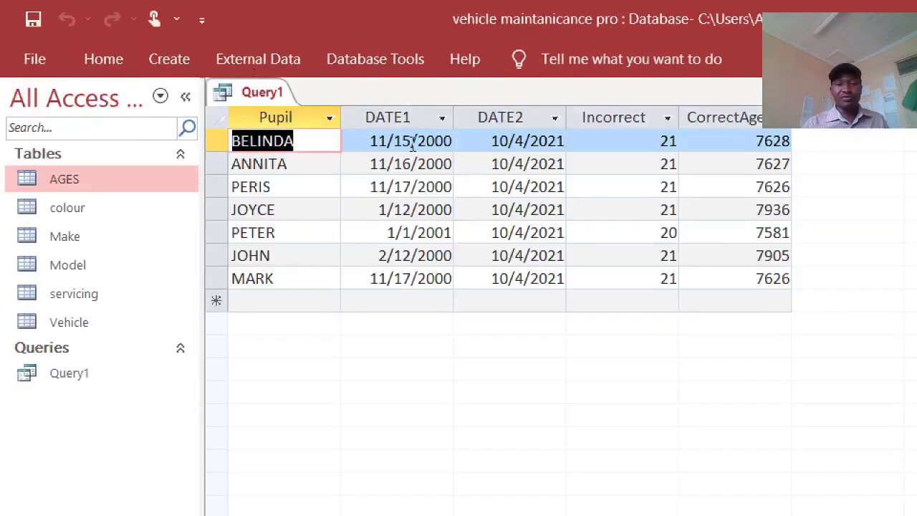
{"action": "left_click", "coordinate": [745, 121]}
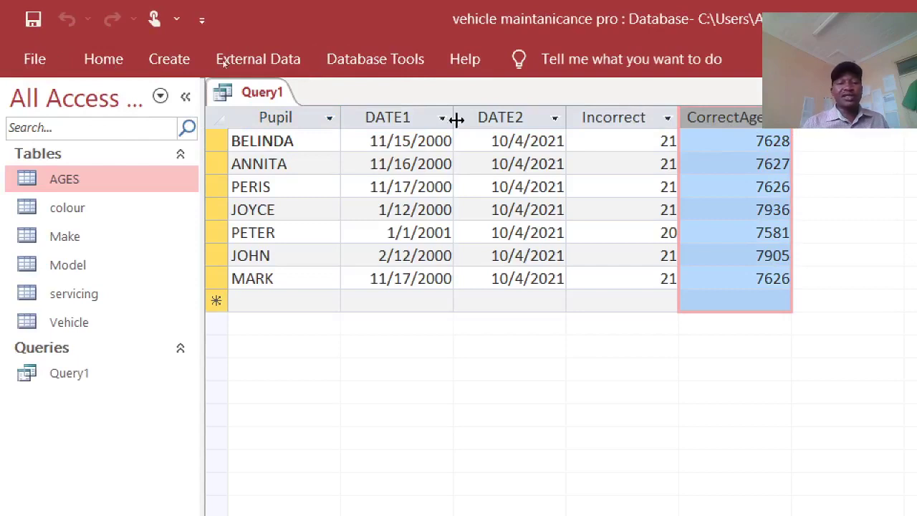
{"action": "right_click", "coordinate": [270, 96]}
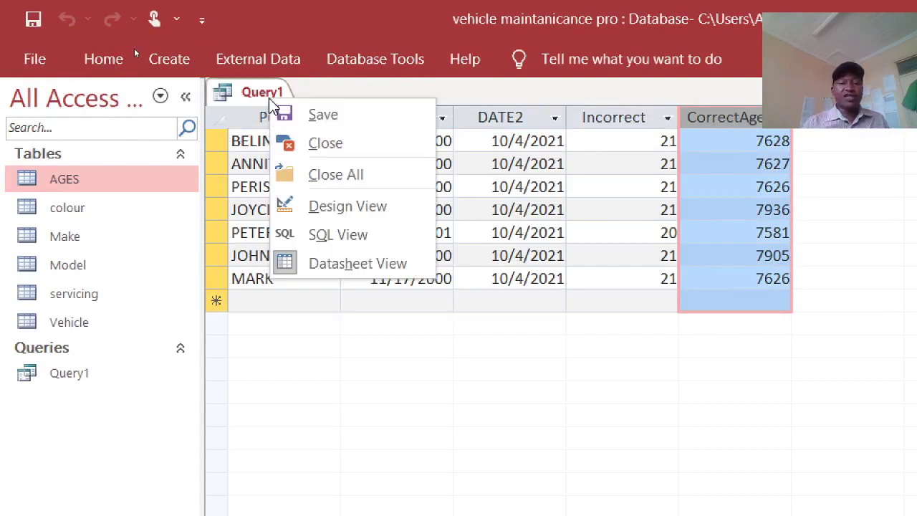
{"action": "left_click", "coordinate": [334, 203]}
{"action": "left_click", "coordinate": [554, 329]}
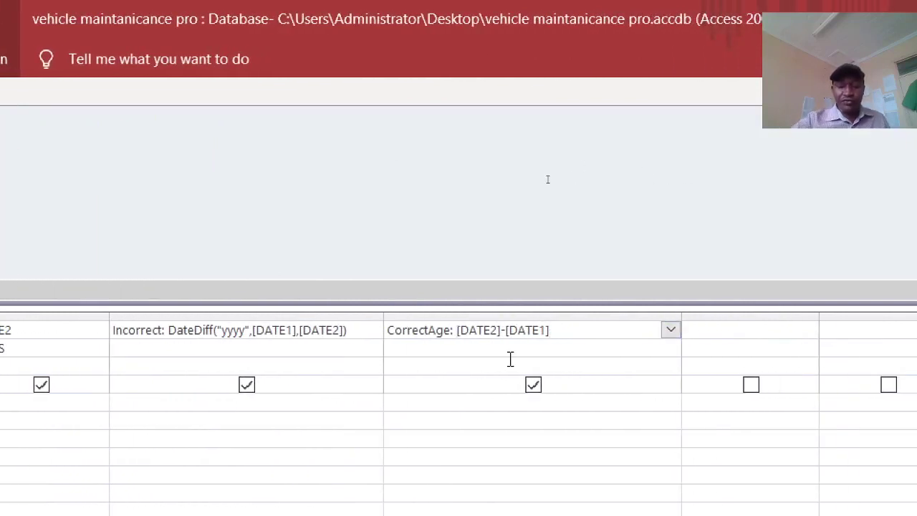
Change CorrectAge to ([DATE2]-[DATE1])/365.2425 to convert days into years.
{"action": "left_click", "coordinate": [457, 329]}
{"action": "type", "text": "("}
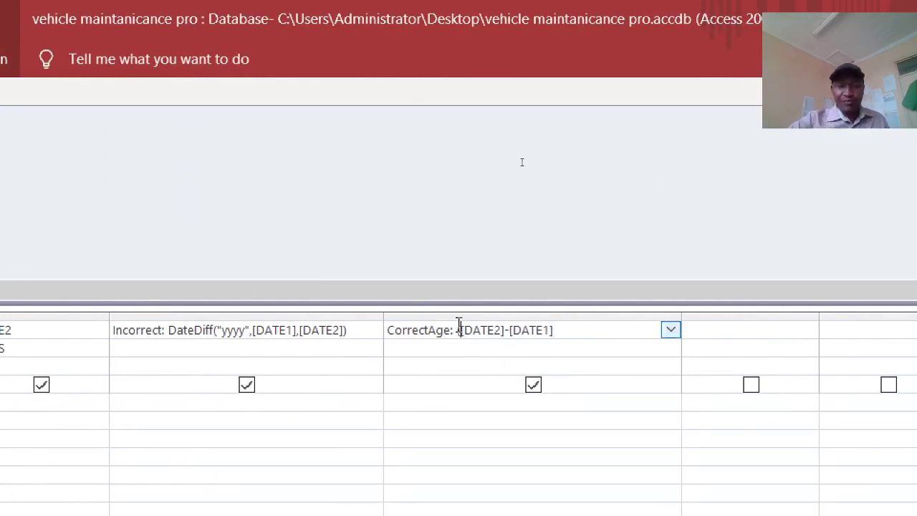
{"action": "left_click", "coordinate": [556, 329]}
{"action": "type", "text": ")"}
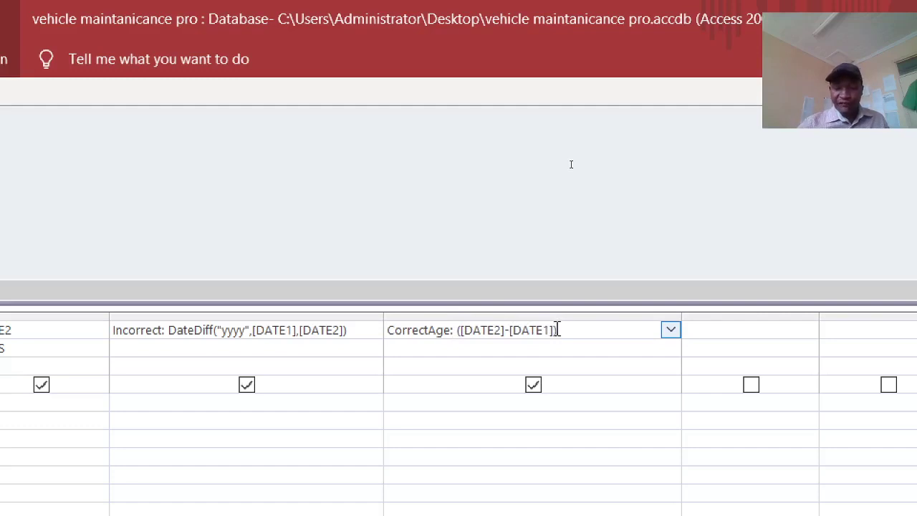
{"action": "type", "text": "/"}
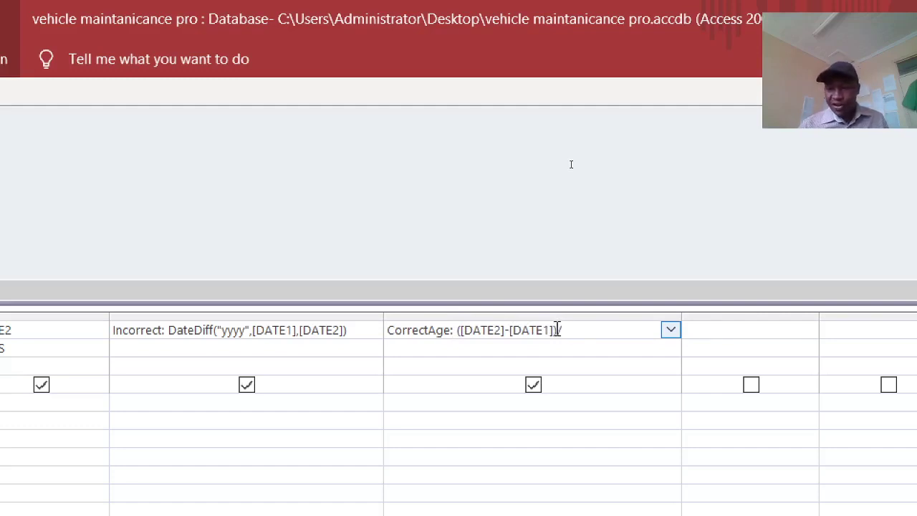
{"action": "type", "text": "365"}
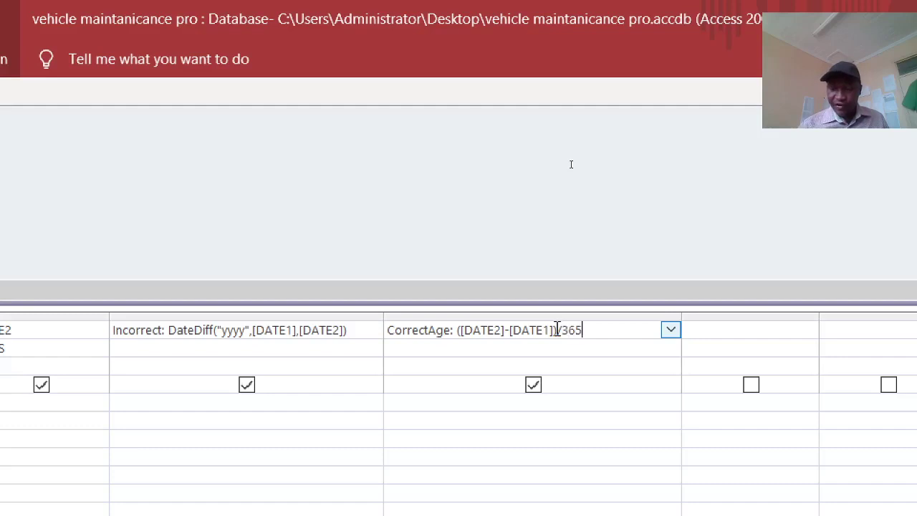
{"action": "type", "text": ".2425"}
{"action": "left_click", "coordinate": [513, 414]}
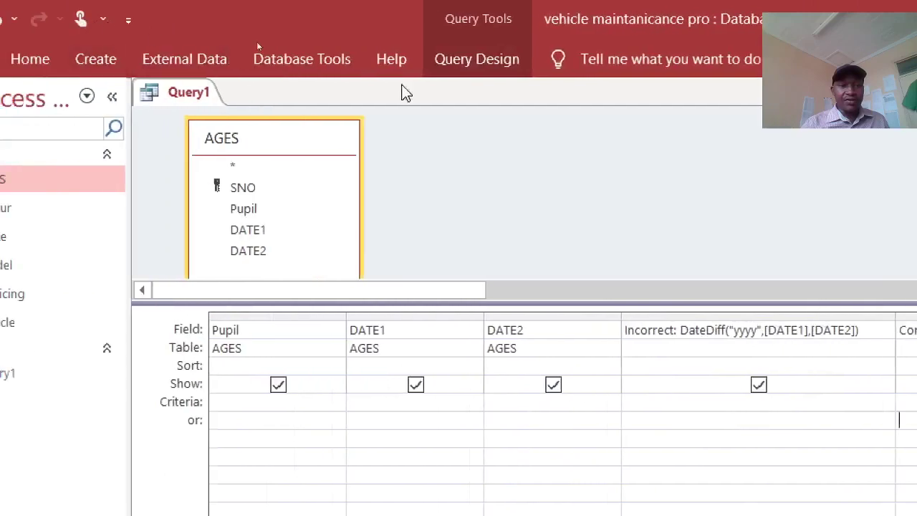
{"action": "left_click", "coordinate": [471, 71]}
Run the query and inspect the fractional CorrectAge values, such as JOHN's and JOYCE's.
{"action": "left_click", "coordinate": [21, 113]}
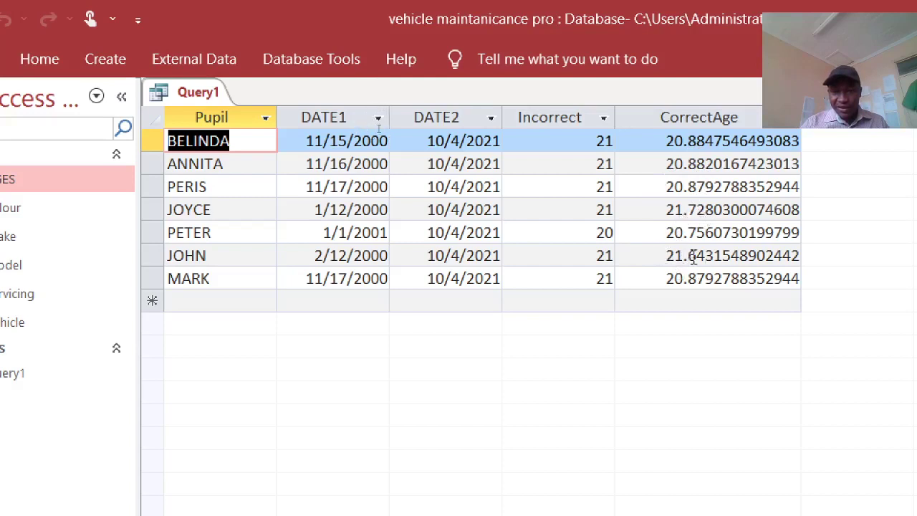
{"action": "left_click", "coordinate": [690, 255]}
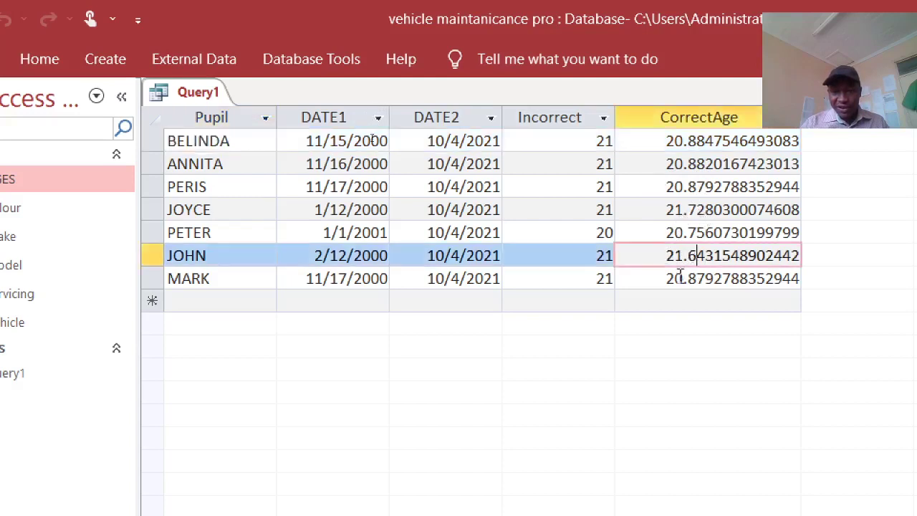
{"action": "left_click", "coordinate": [698, 209]}
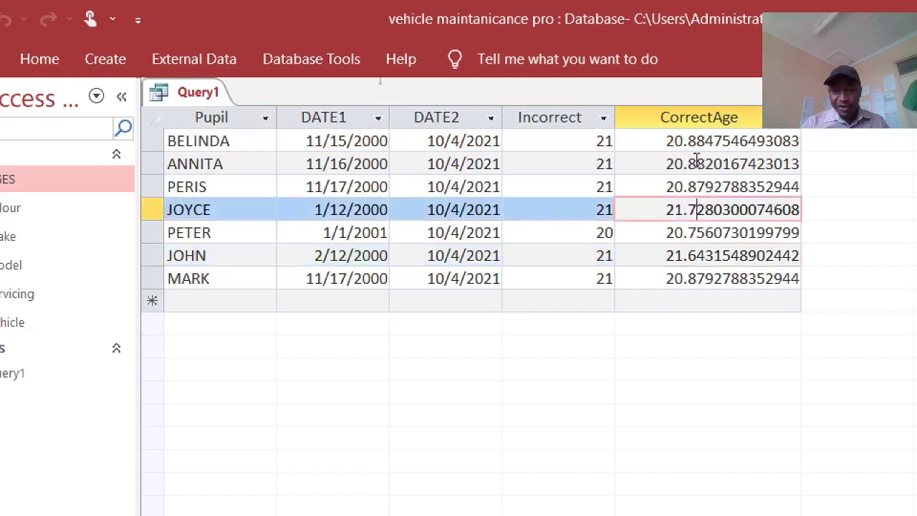
{"action": "left_click", "coordinate": [699, 118]}
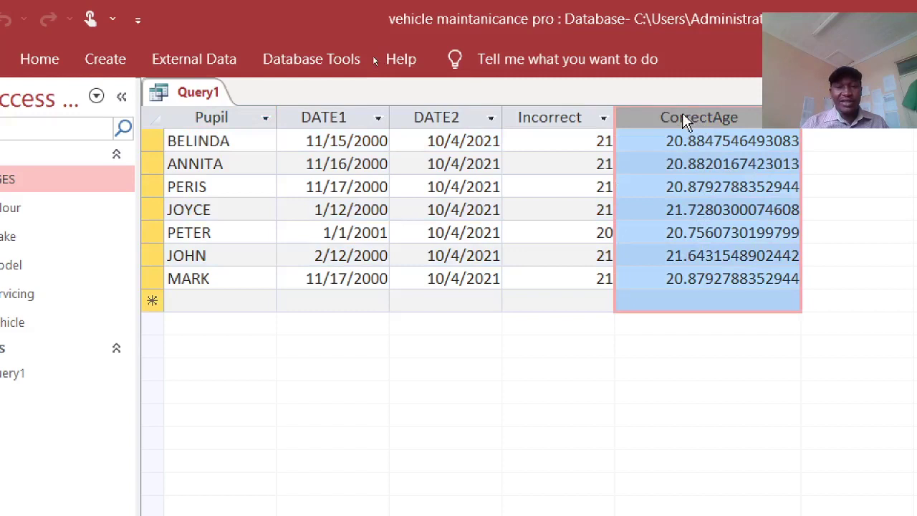
In Design View, wrap the CorrectAge expression in Int: Int(([DATE2]-[DATE1])/365.2425).
{"action": "right_click", "coordinate": [190, 93]}
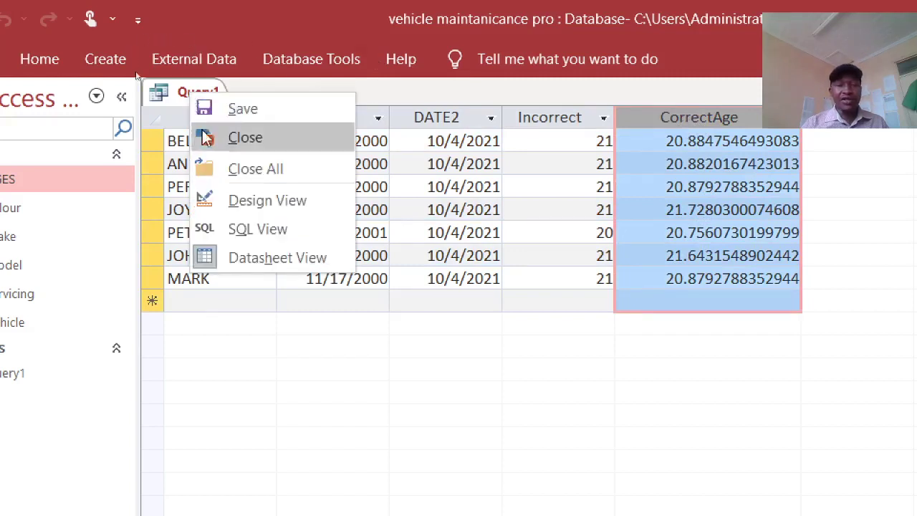
{"action": "left_click", "coordinate": [258, 202]}
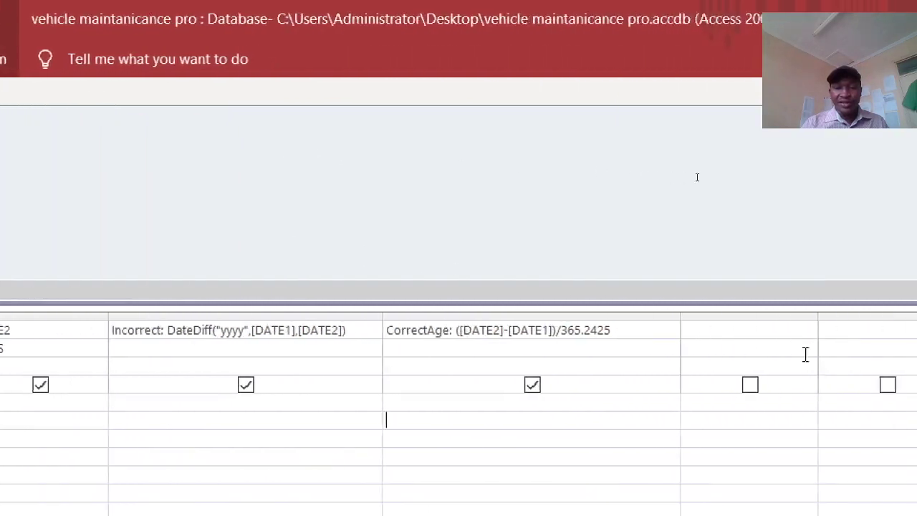
{"action": "left_click", "coordinate": [454, 329]}
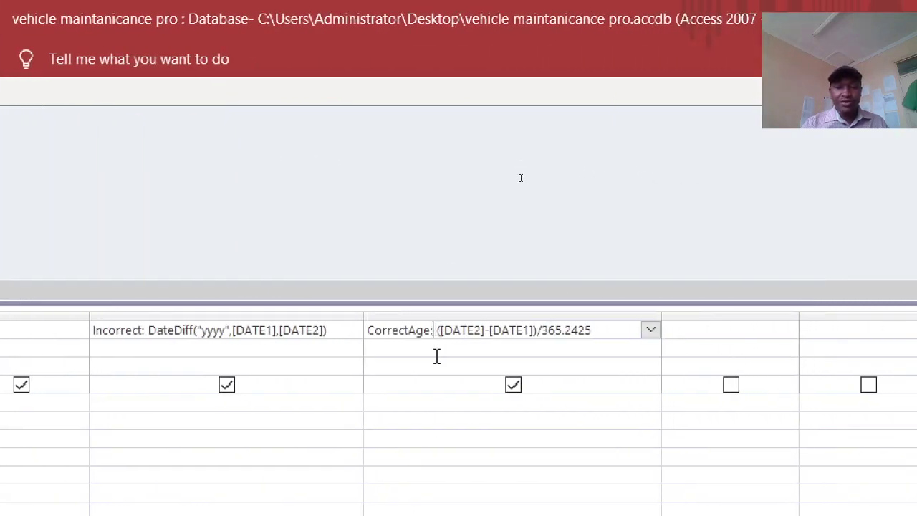
{"action": "type", "text": "INT"}
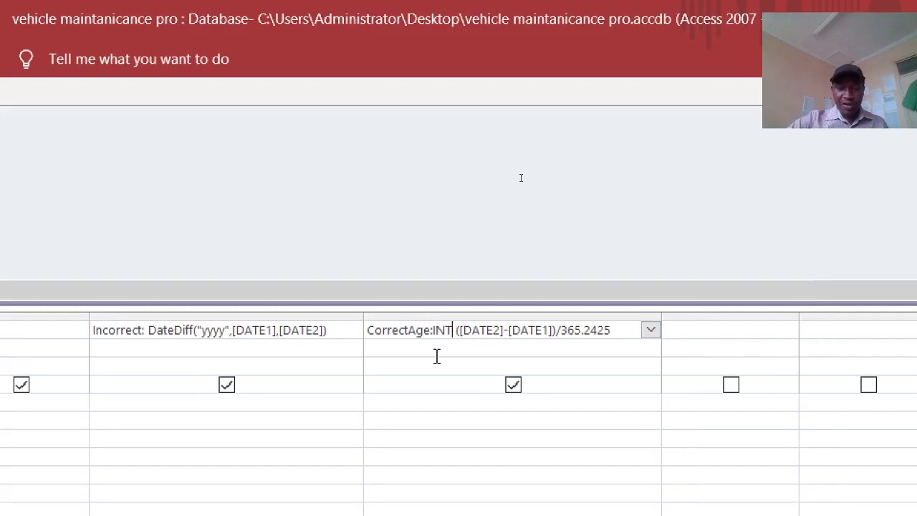
{"action": "type", "text": "("}
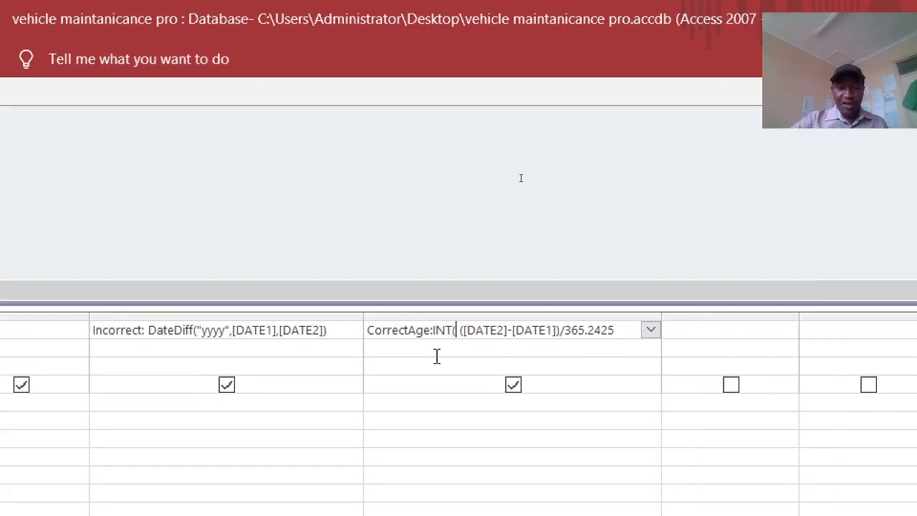
{"action": "left_click", "coordinate": [615, 332]}
{"action": "left_click", "coordinate": [577, 409]}
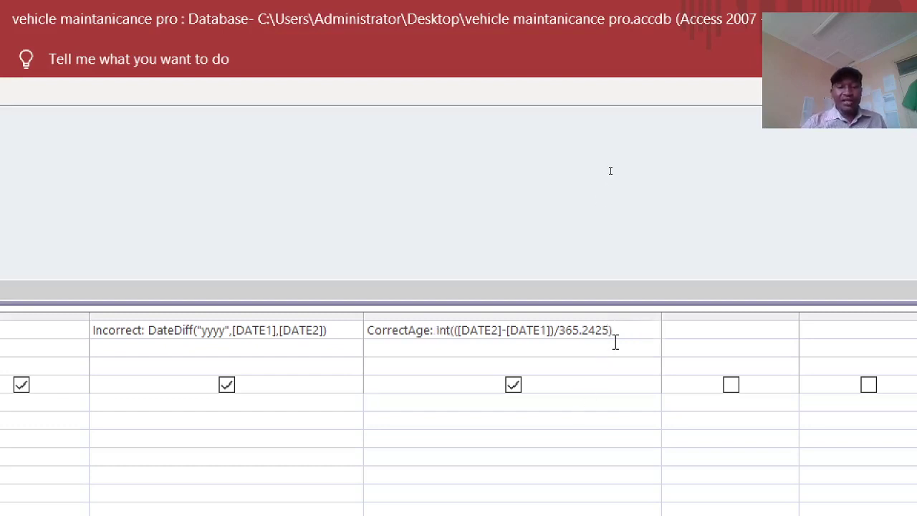
{"action": "left_click", "coordinate": [590, 313]}
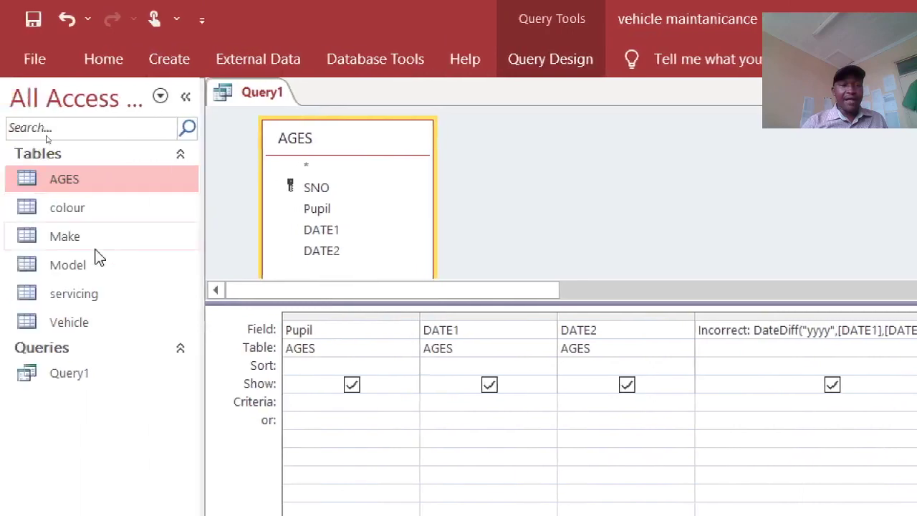
Open Query1 to check whole-year ages for MARK and PERIS, then return to Design View.
{"action": "double_click", "coordinate": [57, 378]}
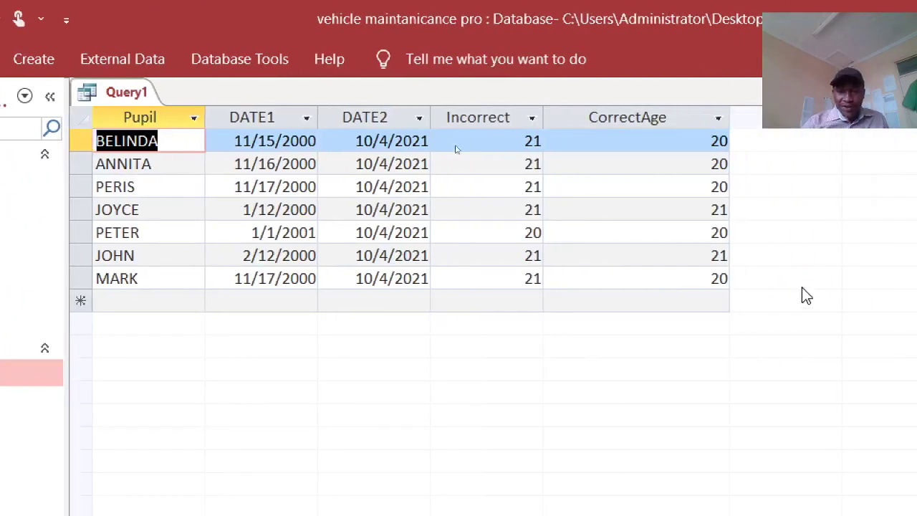
{"action": "left_click", "coordinate": [85, 278]}
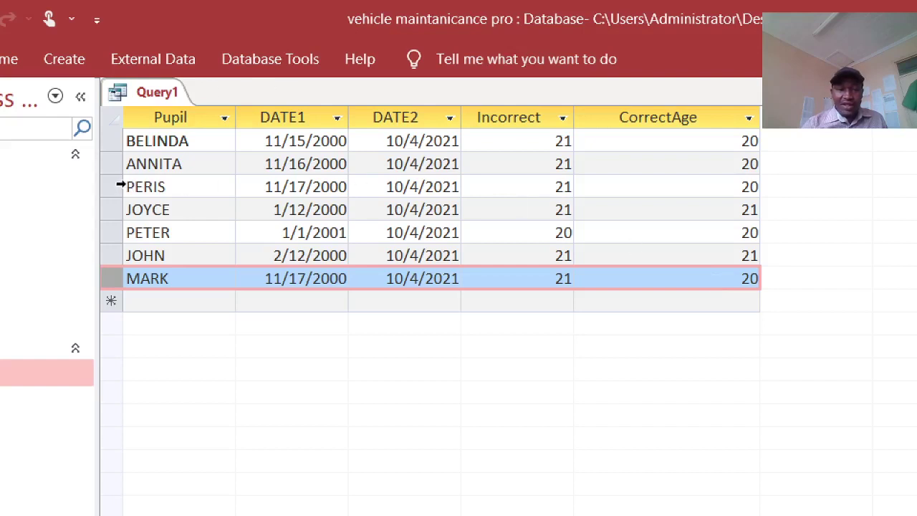
{"action": "left_click", "coordinate": [119, 186]}
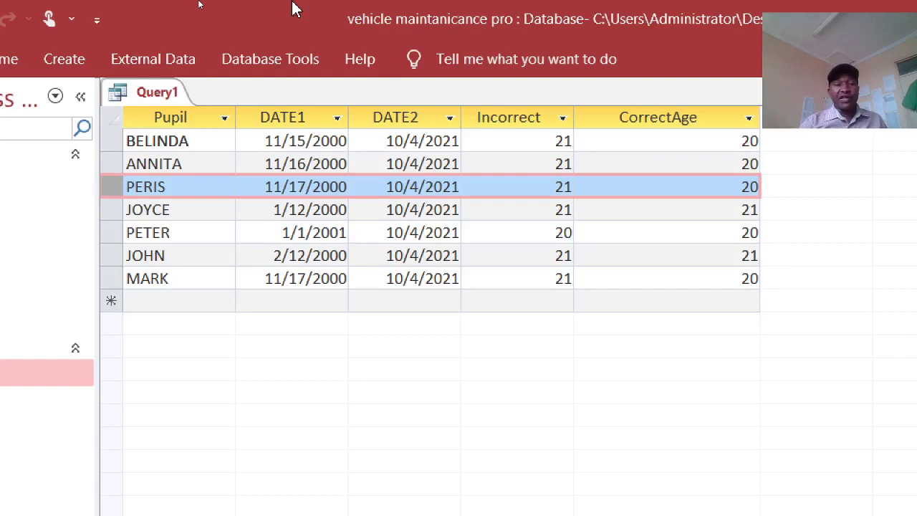
{"action": "right_click", "coordinate": [157, 94]}
{"action": "left_click", "coordinate": [229, 202]}
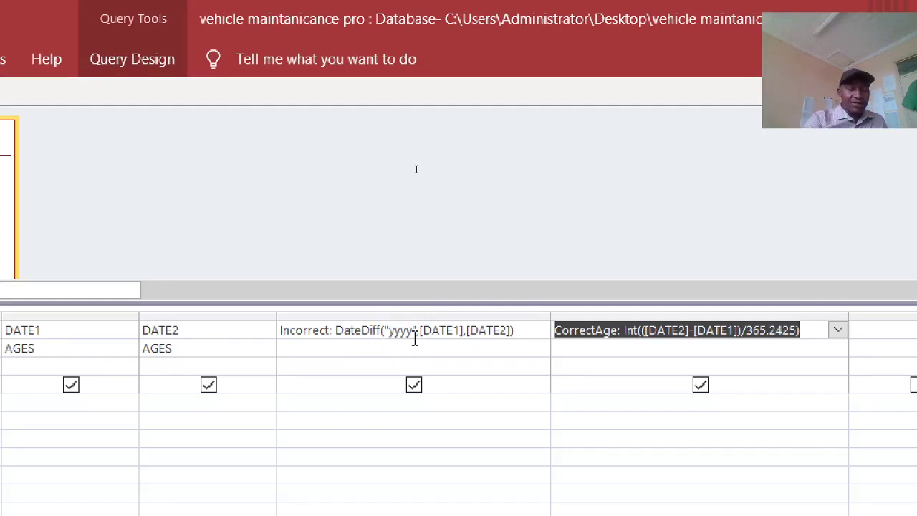
{"action": "key", "text": "super"}
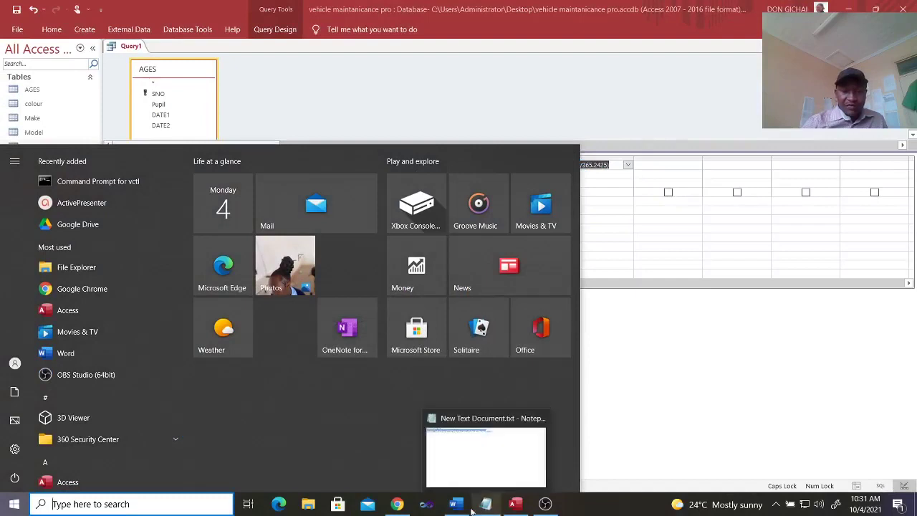
View the DateDiff() interval-code reference in Word, then bring Access back.
{"action": "left_click", "coordinate": [455, 504]}
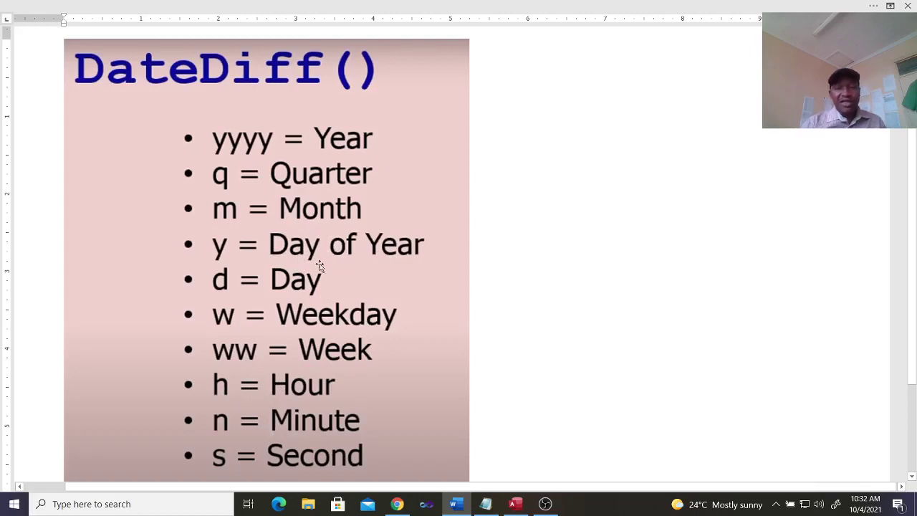
{"action": "left_click", "coordinate": [516, 504]}
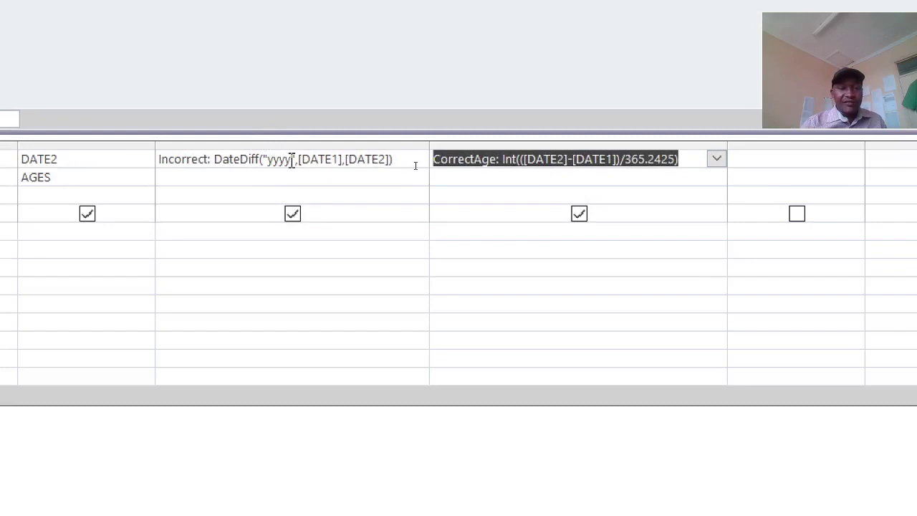
Point out the yyyy interval, then run Query1 and select PERIS's record to compare ages.
{"action": "left_click", "coordinate": [291, 159]}
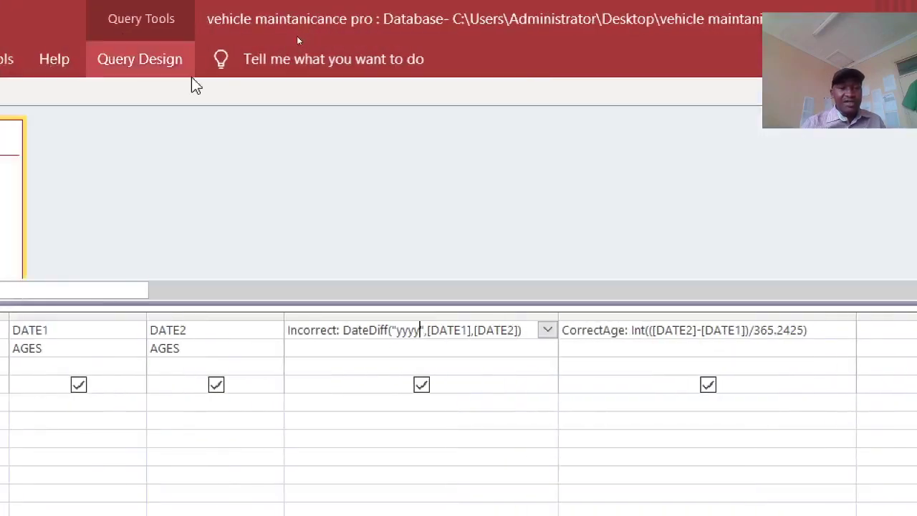
{"action": "left_click", "coordinate": [89, 114]}
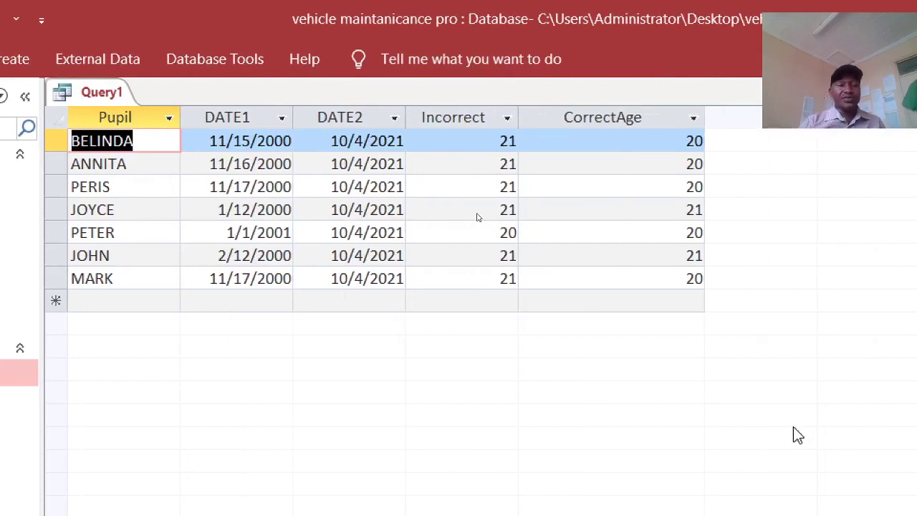
{"action": "left_click", "coordinate": [49, 191]}
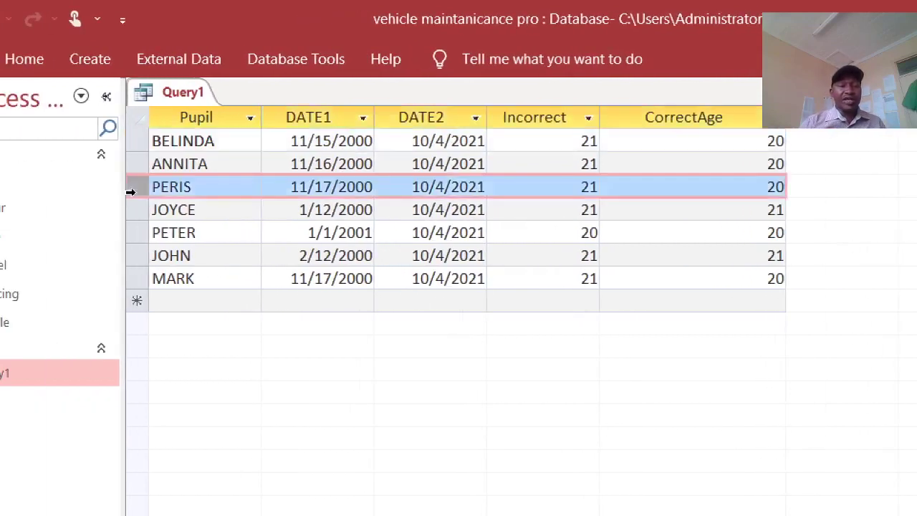